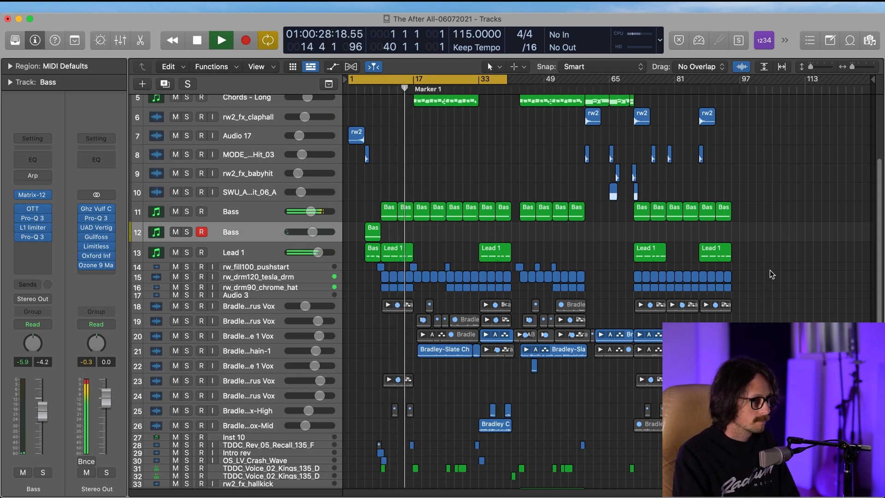
Stop playback and set the cycle range from bar 5 to bar 17.
key("space")
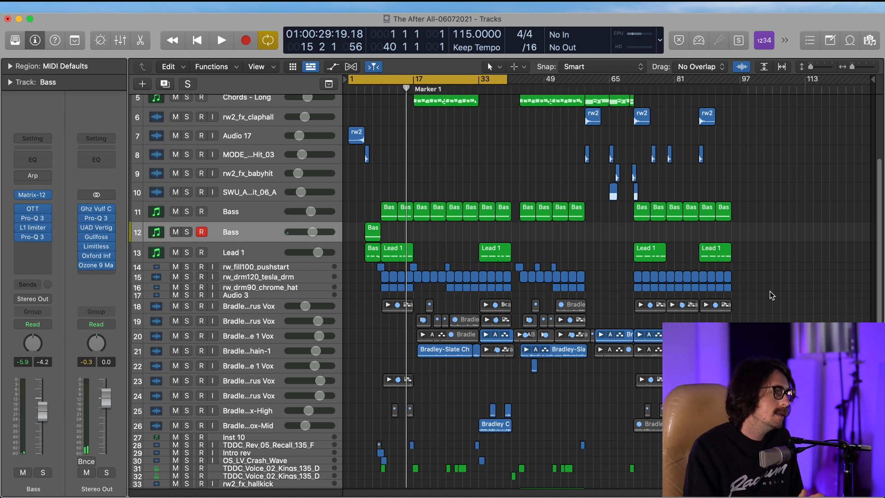
left_click_drag(427, 212, 345, 214)
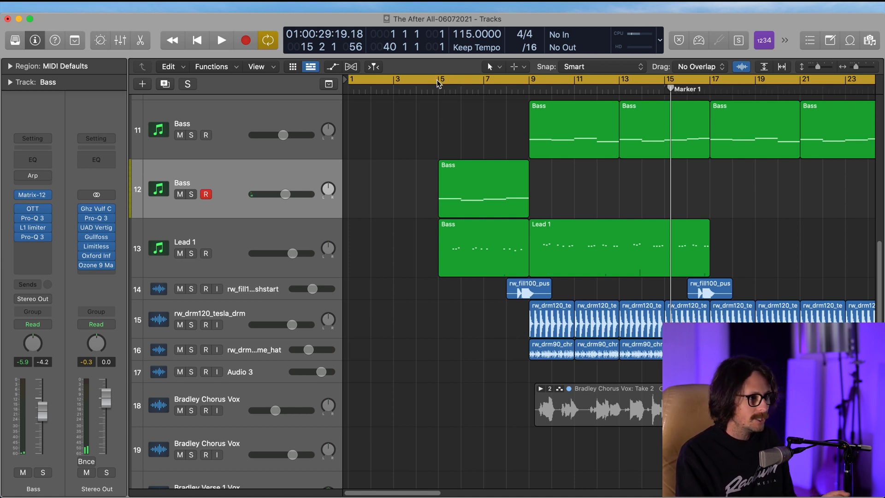
left_click_drag(438, 83, 706, 101)
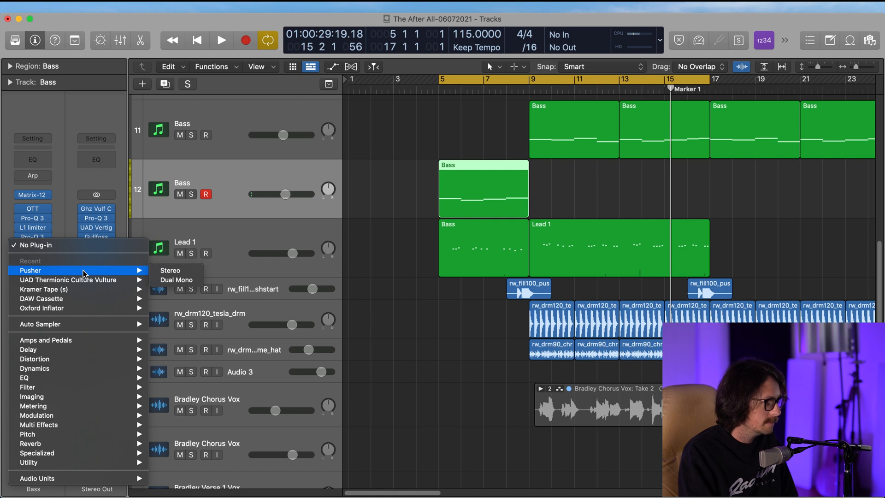
Insert the Pusher plug-in on the Bass track 12 and turn off its Cheat Mode labels.
left_click(84, 272)
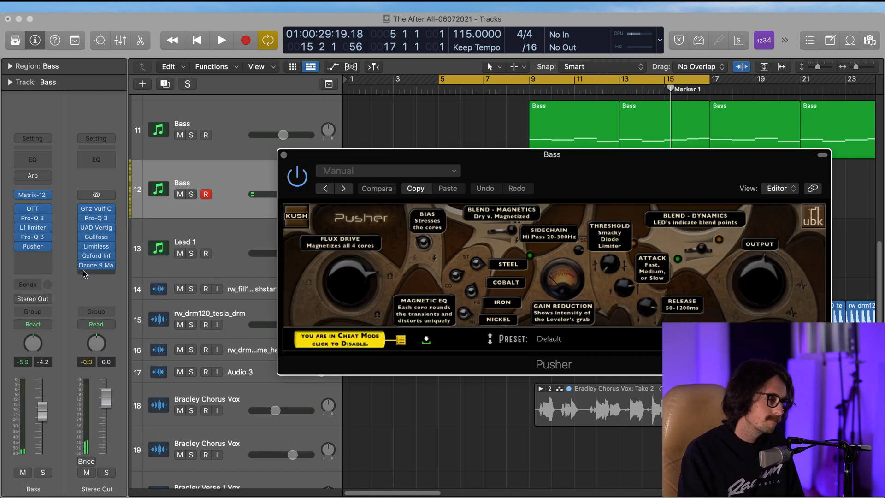
left_click_drag(611, 167, 426, 221)
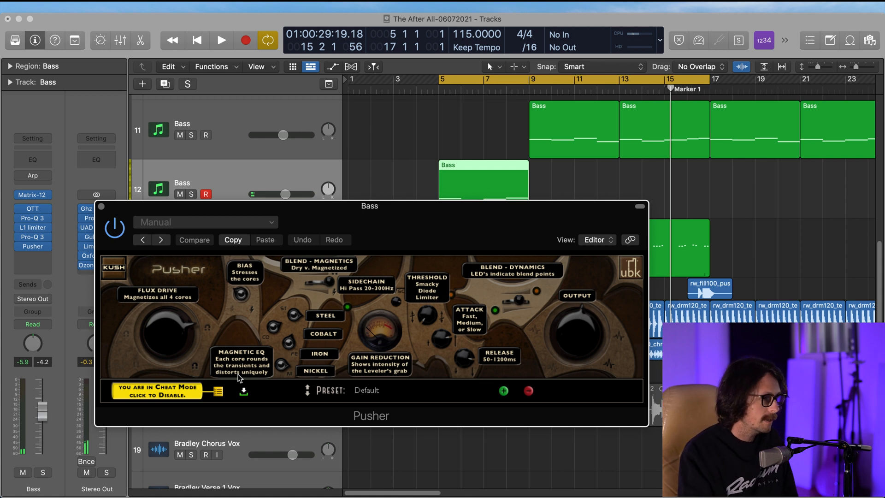
left_click(215, 396)
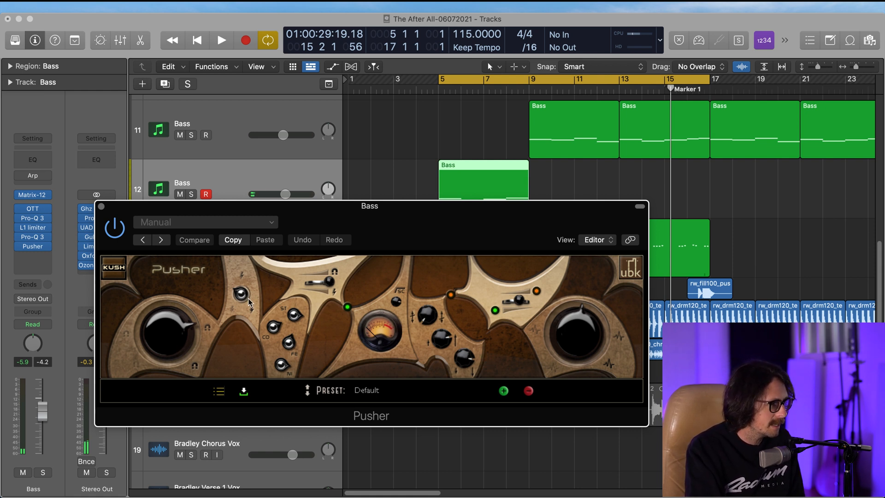
Try Pusher's bias and threshold controls, lower the Magnetics blend to about halfway and raise the Dynamics blend slightly.
left_click_drag(242, 298, 252, 270)
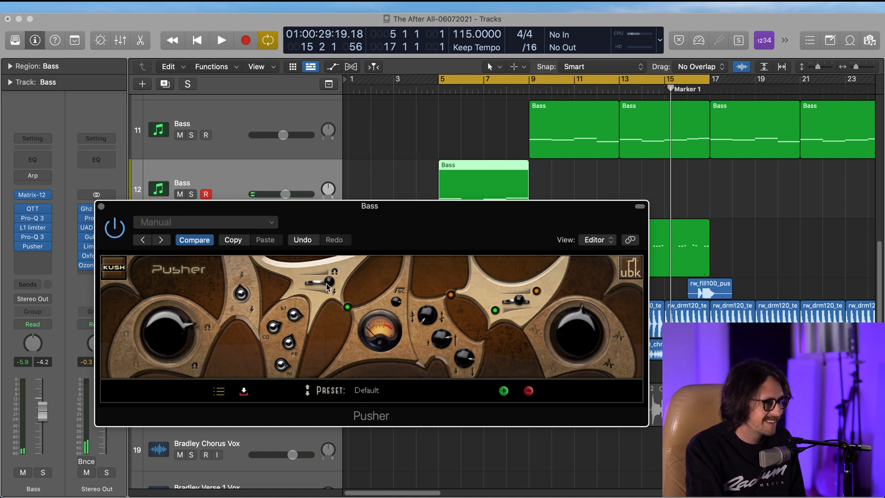
left_click_drag(329, 282, 302, 293)
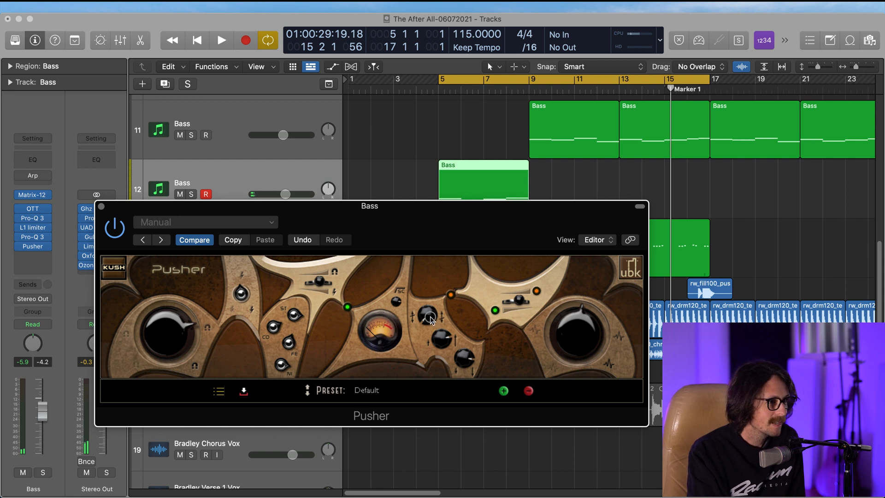
left_click_drag(430, 316, 429, 250)
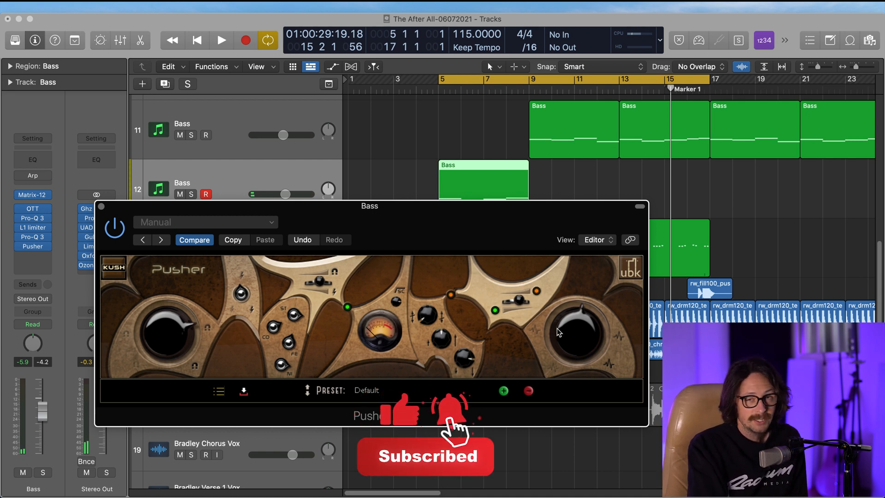
left_click_drag(519, 300, 526, 308)
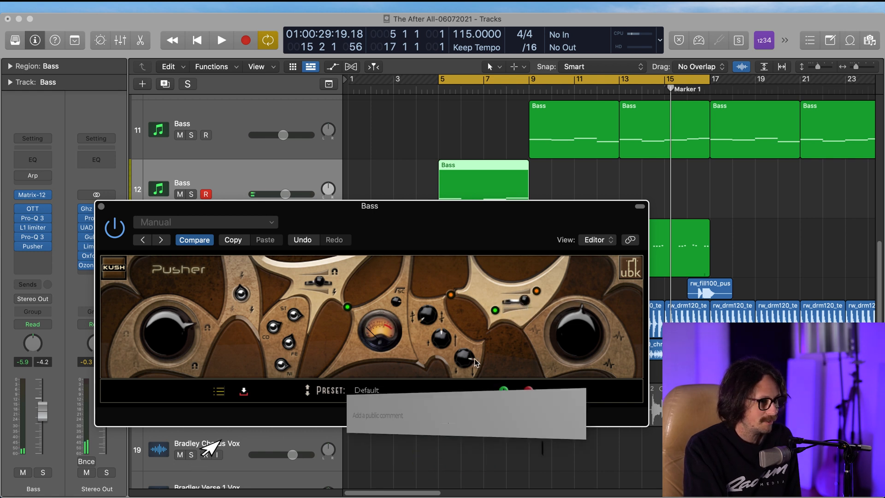
Look through Pusher's preset list, keeping the Default preset, and review the control descriptions in Cheat Mode.
left_click(368, 388)
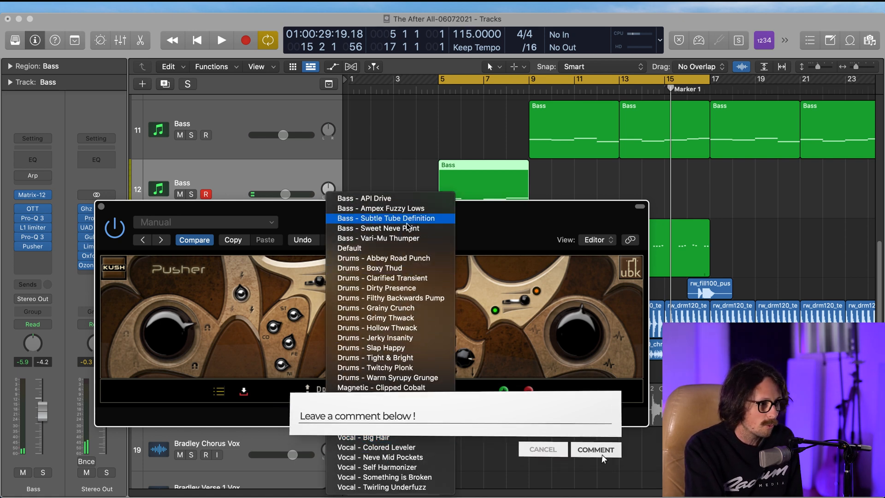
left_click(236, 328)
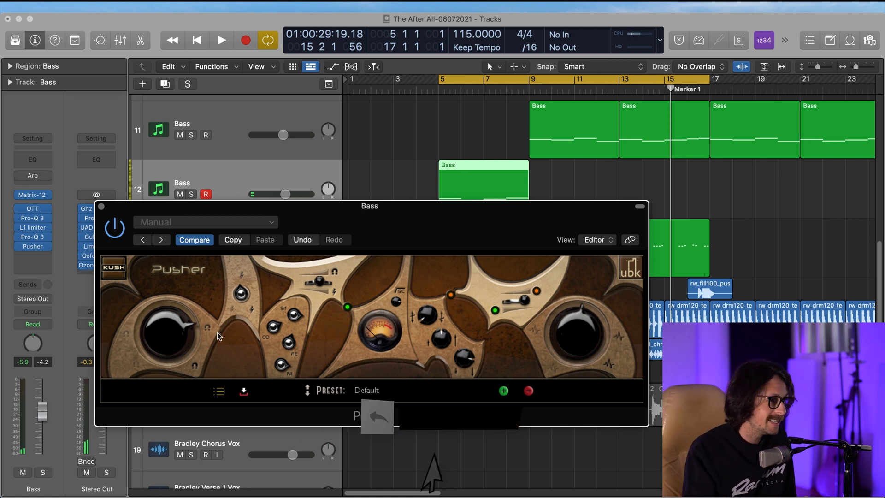
left_click(222, 395)
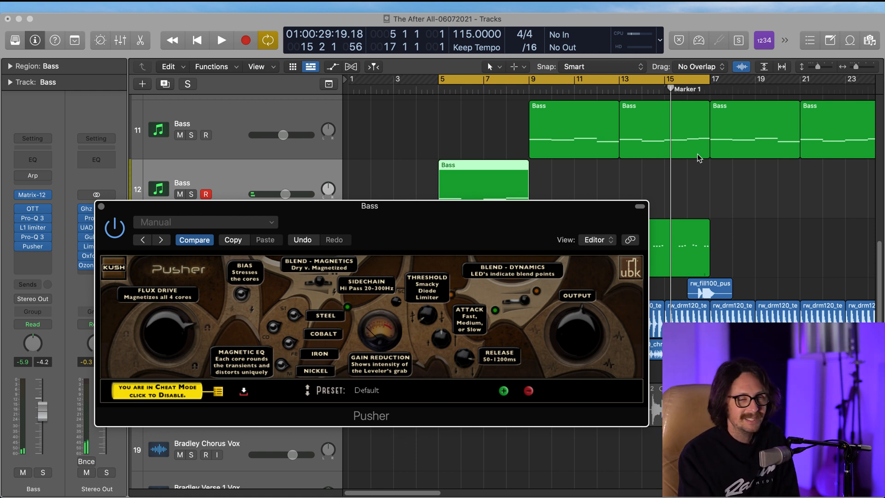
left_click(218, 392)
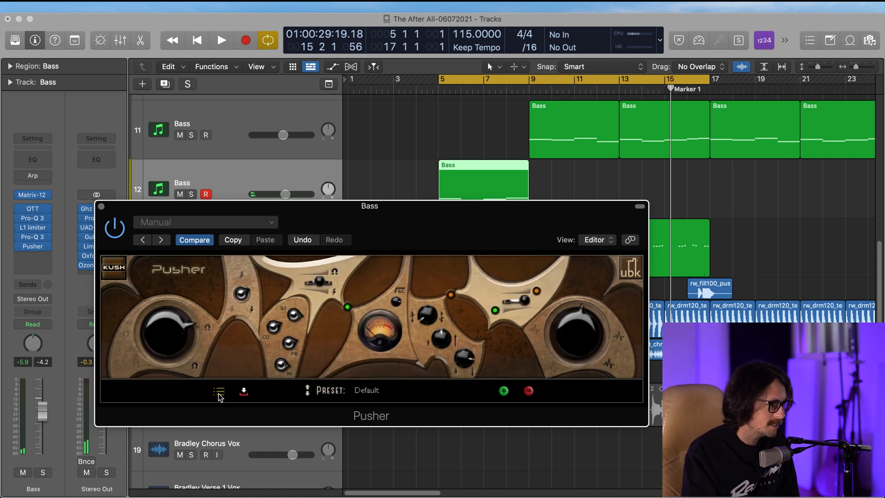
Play the cycled section and compare the bass with Pusher bypassed and active.
left_click(769, 295)
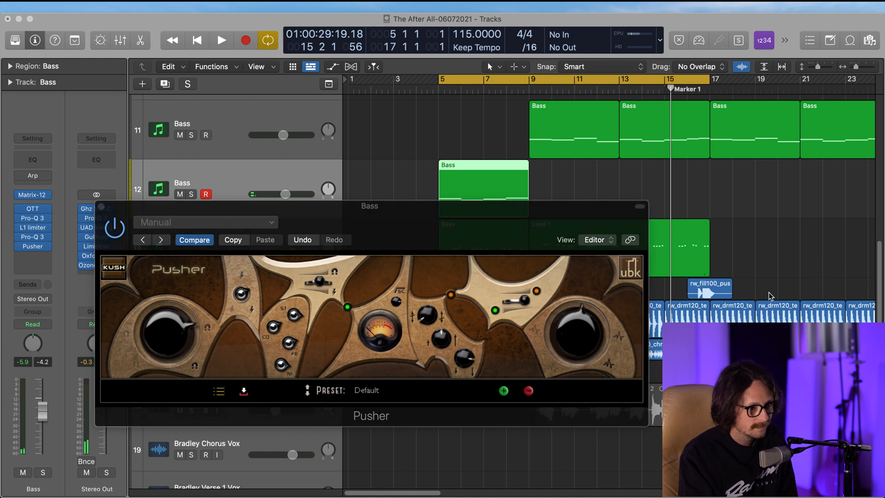
key("space")
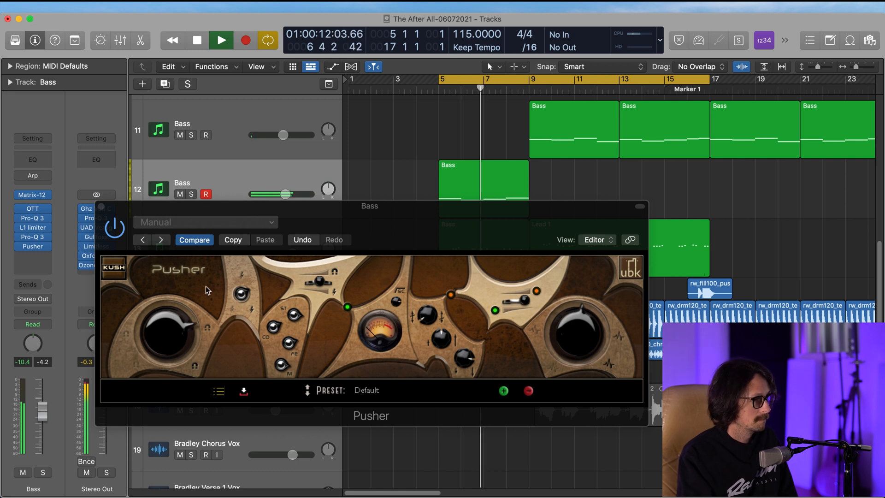
left_click(116, 229)
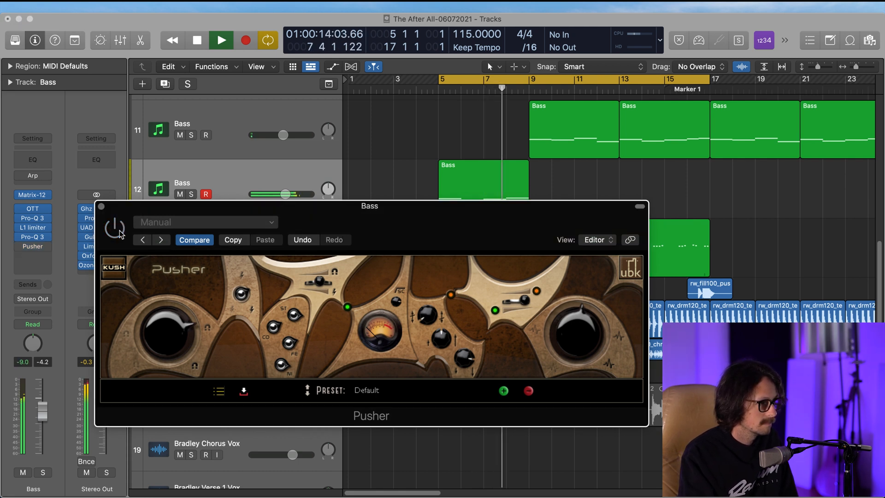
left_click(115, 229)
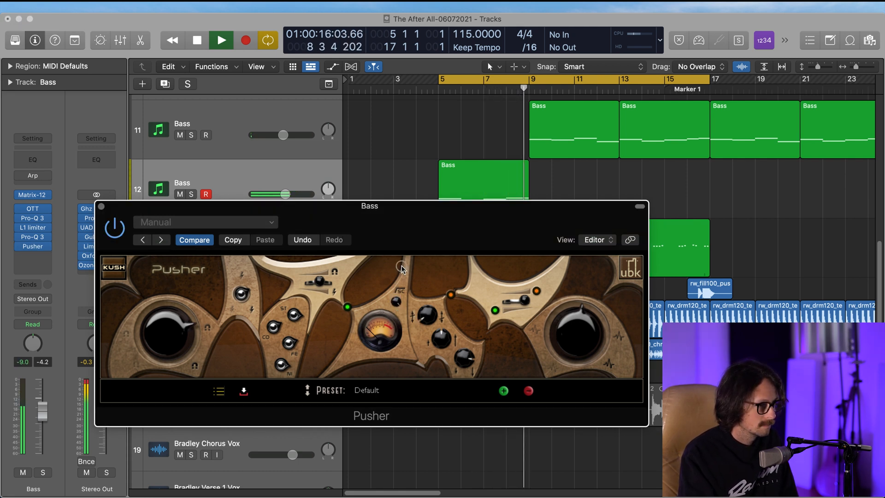
Restart the loop and lower Pusher's Flux Drive and Magnetics blend slightly while listening to the bass.
key("space")
key("space")
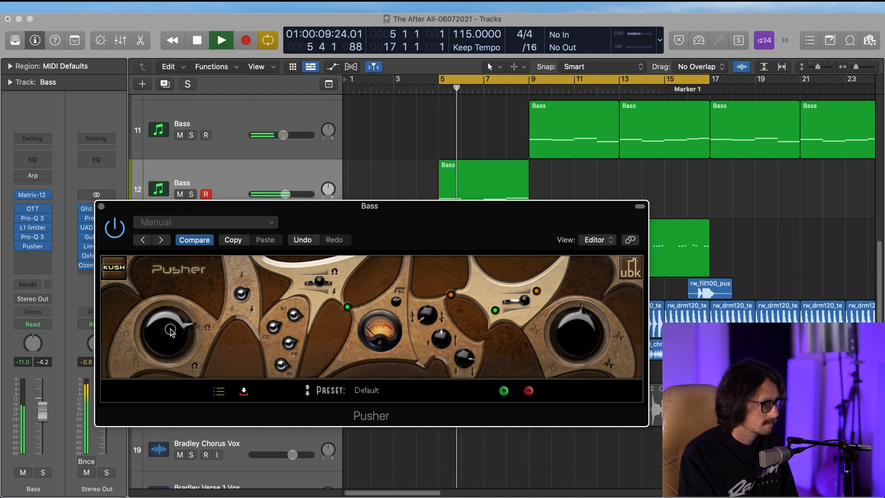
left_click_drag(155, 301, 151, 339)
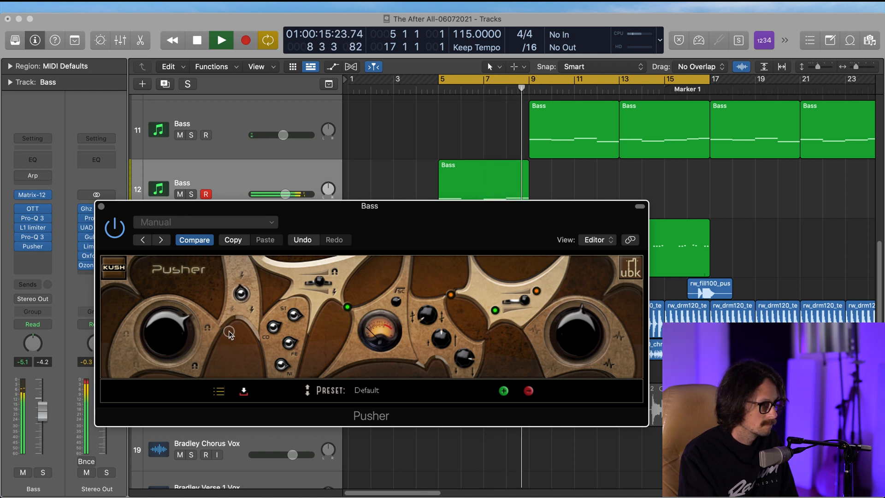
key("Return")
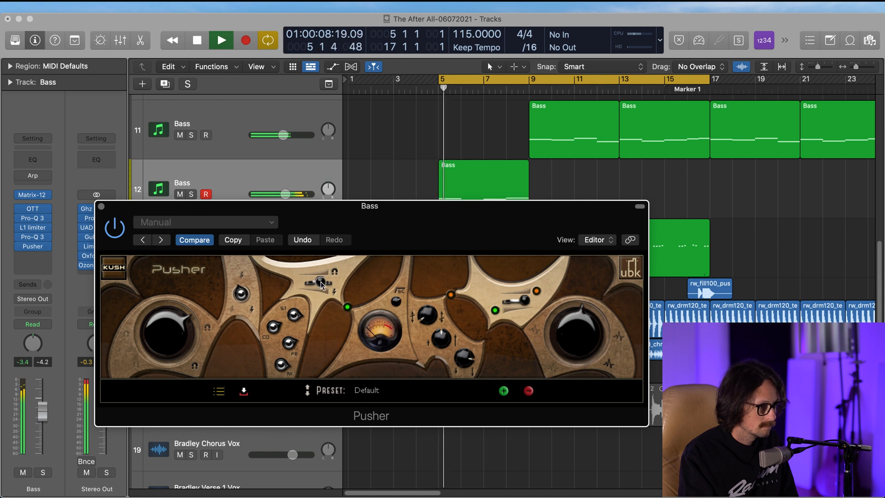
mouse_move(320, 281)
left_mouse_down()
mouse_move(338, 274)
mouse_move(306, 284)
left_mouse_up()
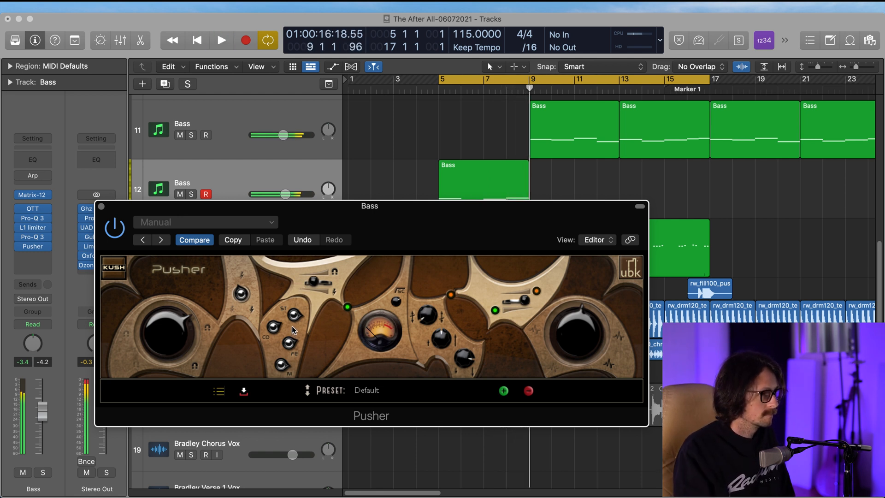
Replay the bass loop from the cycle start and raise Pusher's Magnetics blend slightly.
key("Return")
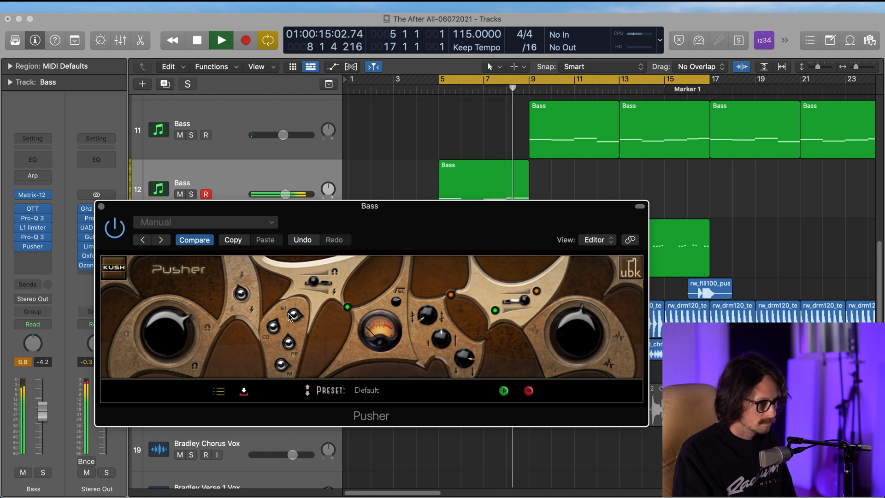
key("space")
key("space")
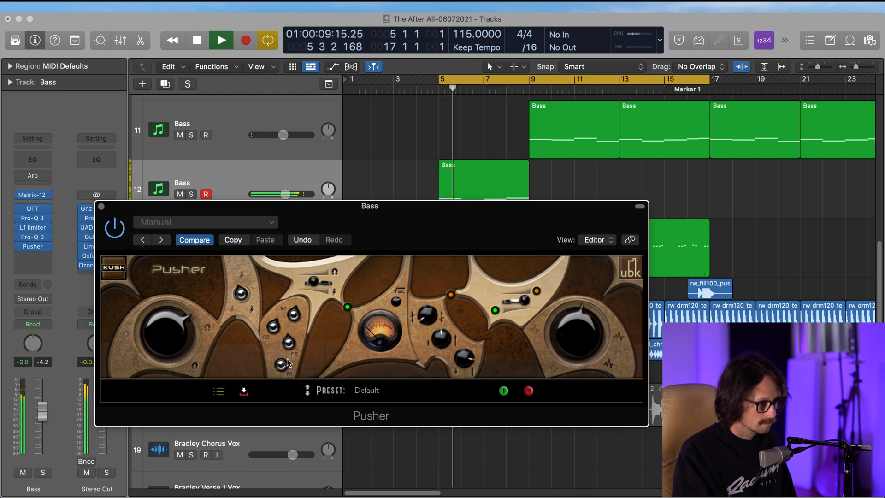
mouse_move(314, 280)
left_mouse_down()
mouse_move(328, 265)
mouse_move(318, 278)
left_mouse_up()
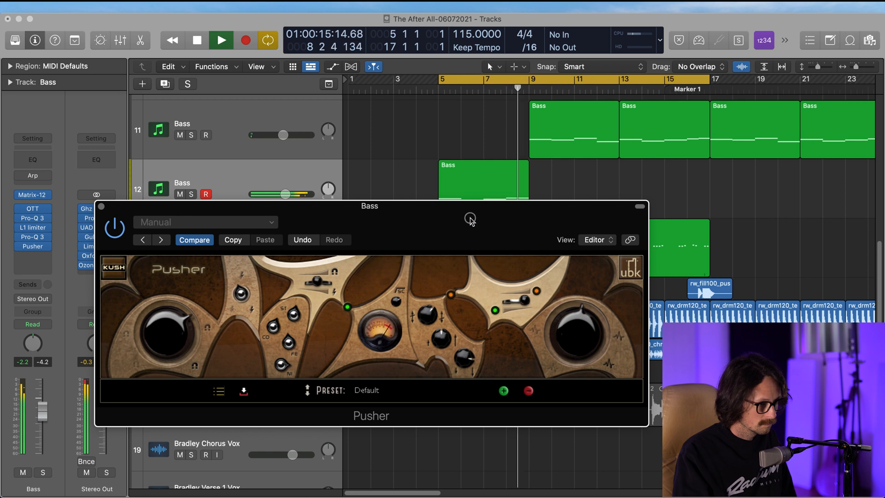
Adjust Pusher's compression threshold and turn down its attack setting.
key("space")
left_click_drag(426, 313, 409, 373)
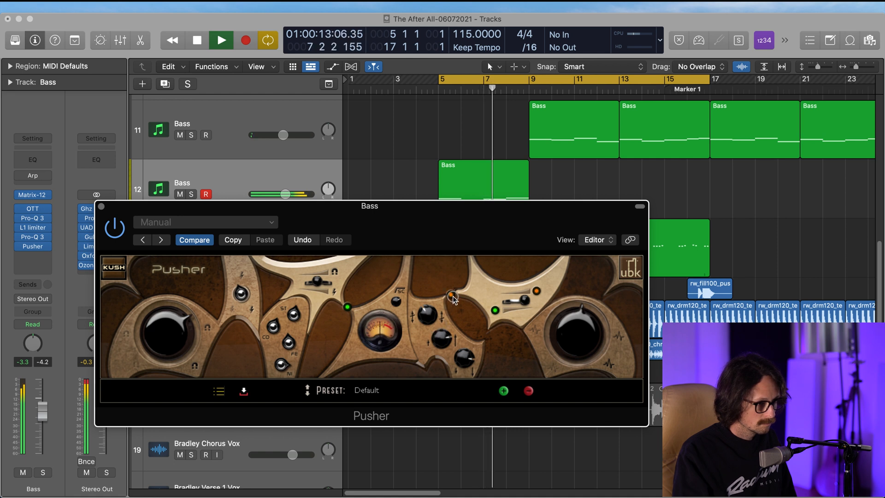
left_click_drag(436, 339, 426, 369)
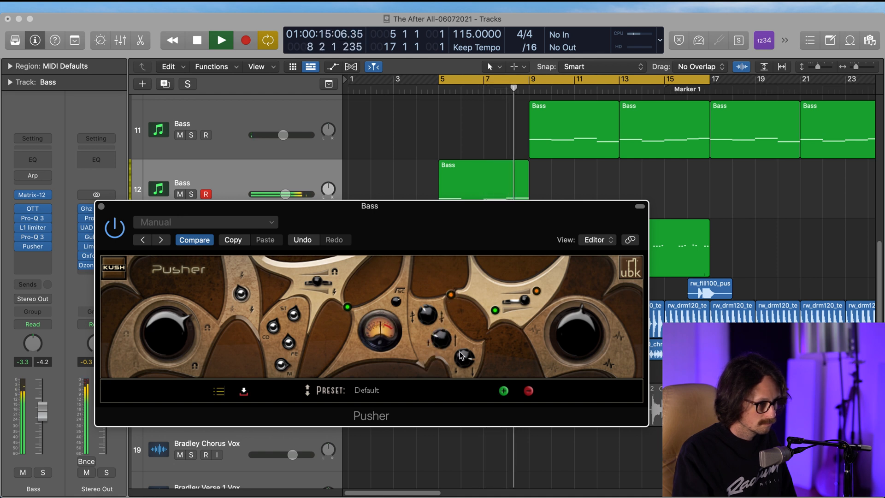
Replay the loop, shorten Pusher's release and pull the Dynamics blend back slightly.
key("space")
key("space")
left_click_drag(463, 357, 437, 444)
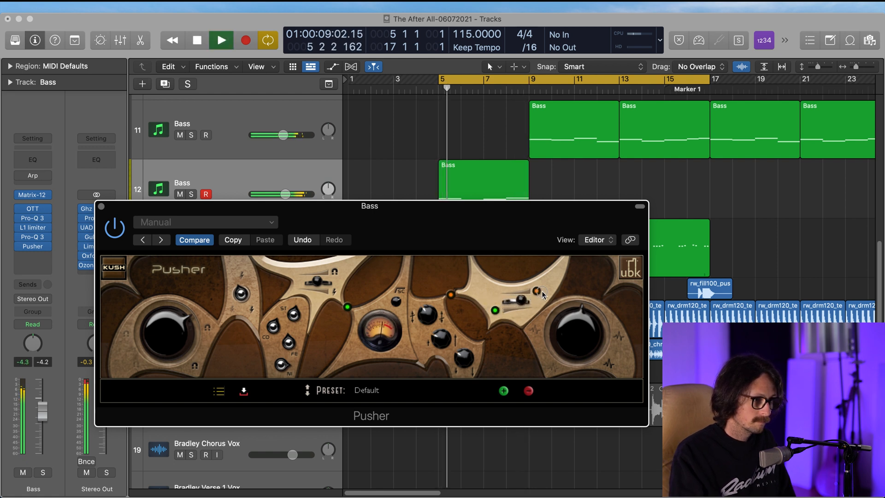
mouse_move(542, 292)
left_mouse_down()
mouse_move(586, 275)
mouse_move(513, 294)
mouse_move(526, 291)
left_mouse_up()
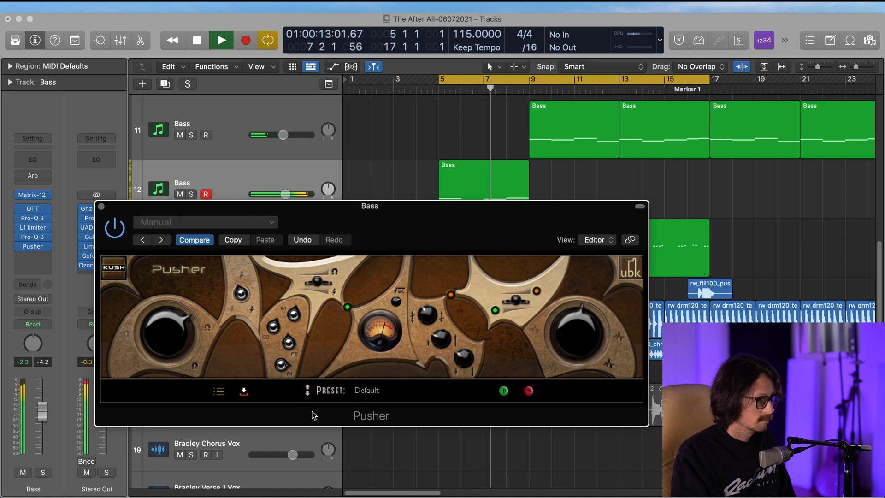
Compare the processed bass against the bypassed signal by switching Pusher off and on, and stop playback.
left_click(117, 228)
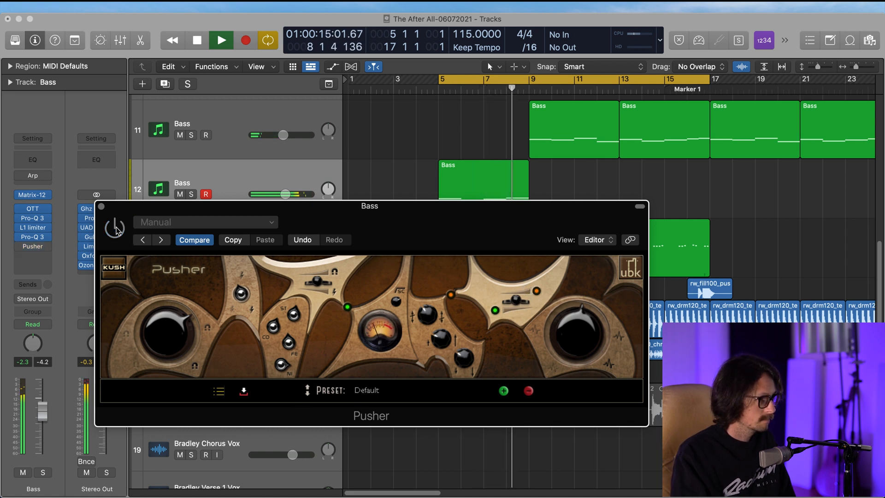
left_click(117, 229)
key("space")
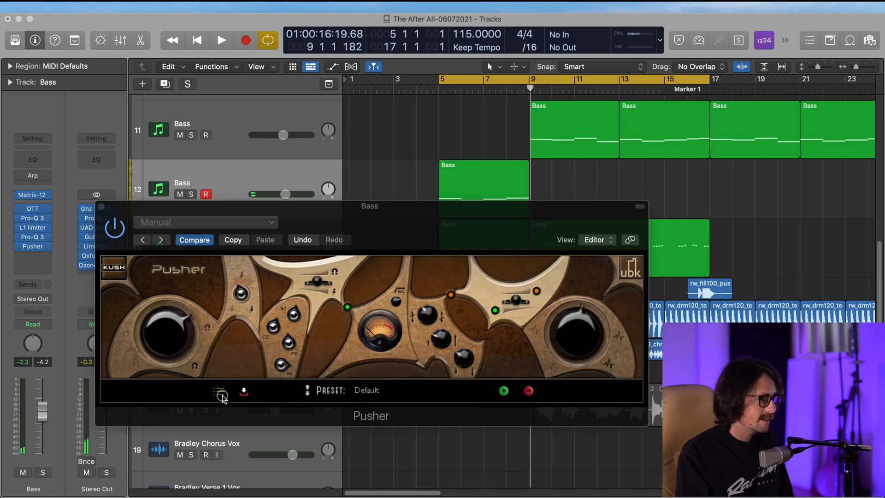
Review Pusher's control descriptions in Cheat Mode, start the loop and hide the descriptions again.
left_click(222, 392)
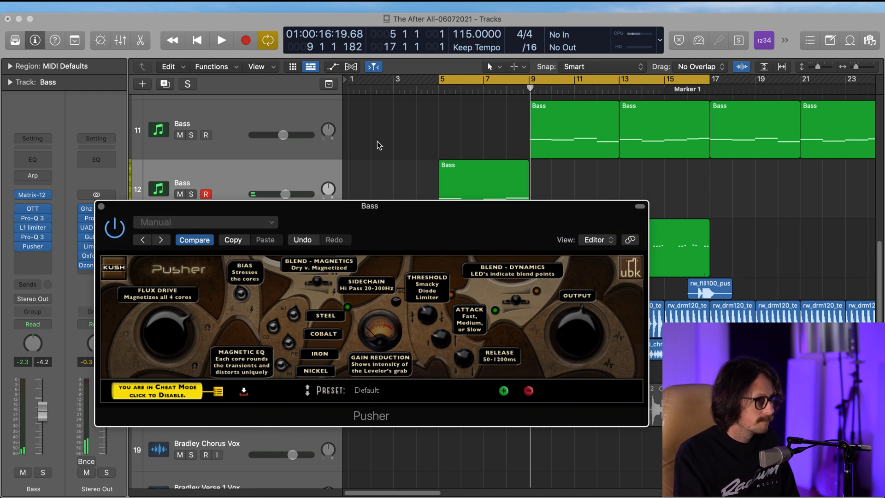
key("space")
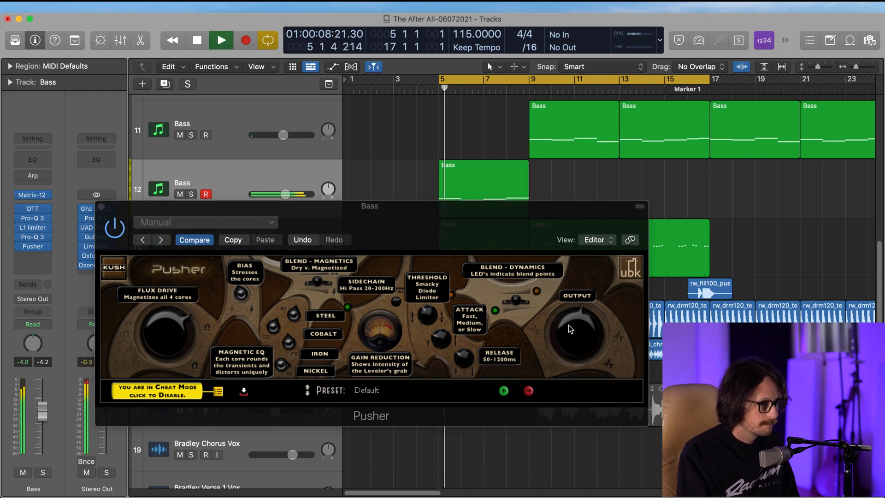
left_click(218, 391)
Compare the bass with Pusher bypassed and active while the loop restarts, and lower Pusher's output slightly.
left_click(112, 230)
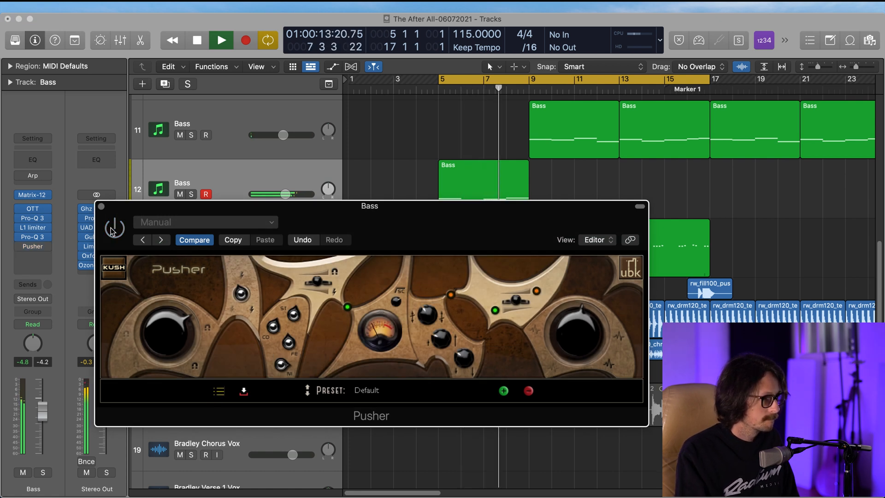
key("space")
key("space")
left_click(112, 230)
left_click_drag(579, 336, 572, 345)
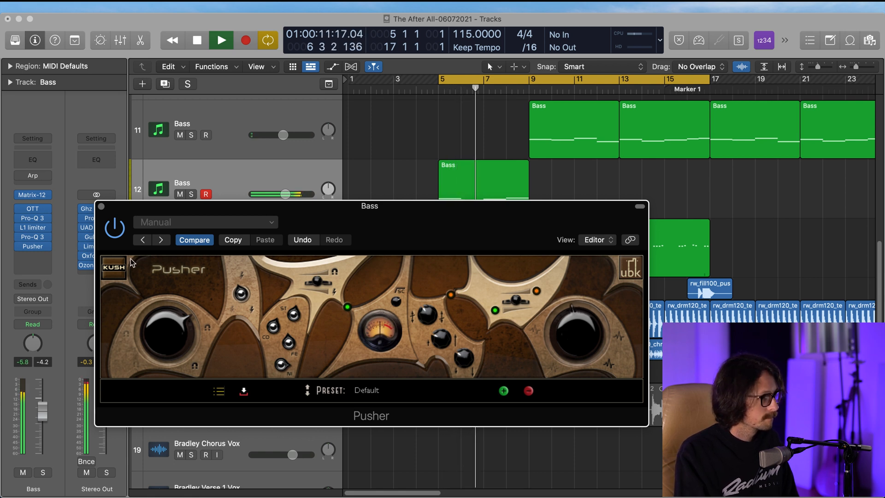
Compare the bass with Pusher bypassed and active, restarting the loop partway through for a second comparison.
left_click(116, 229)
left_click(117, 229)
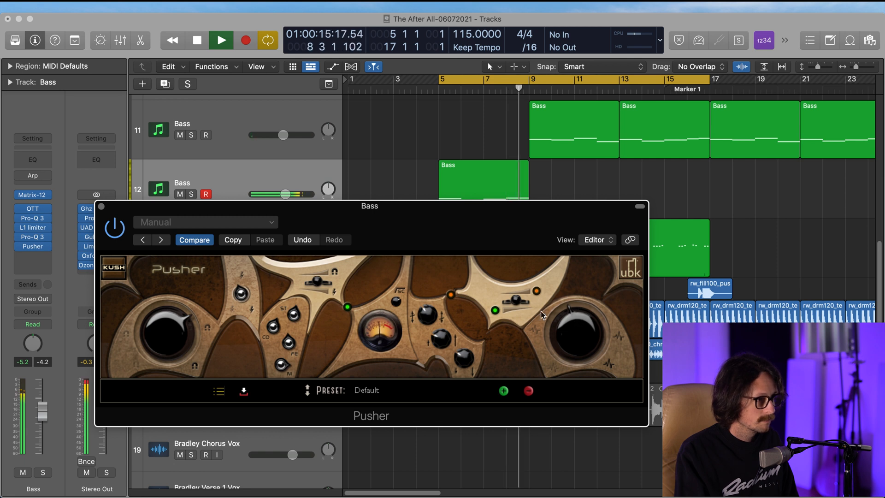
key("space")
key("space")
left_click(121, 230)
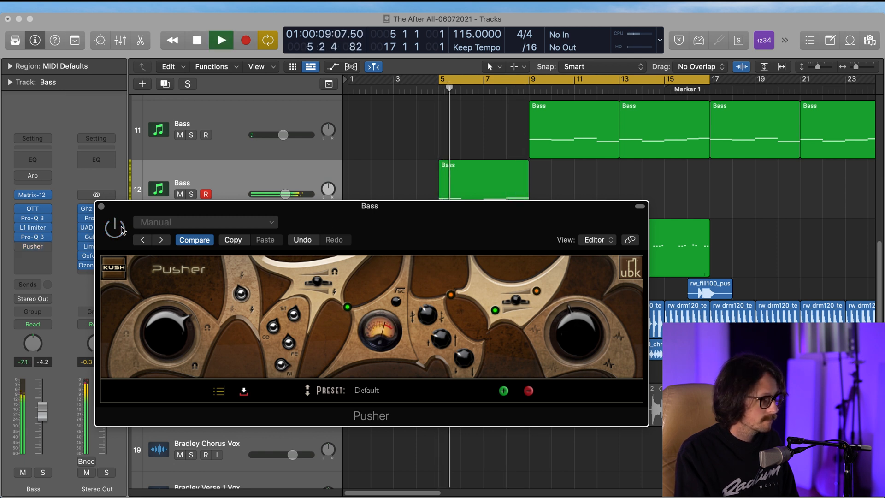
left_click(121, 230)
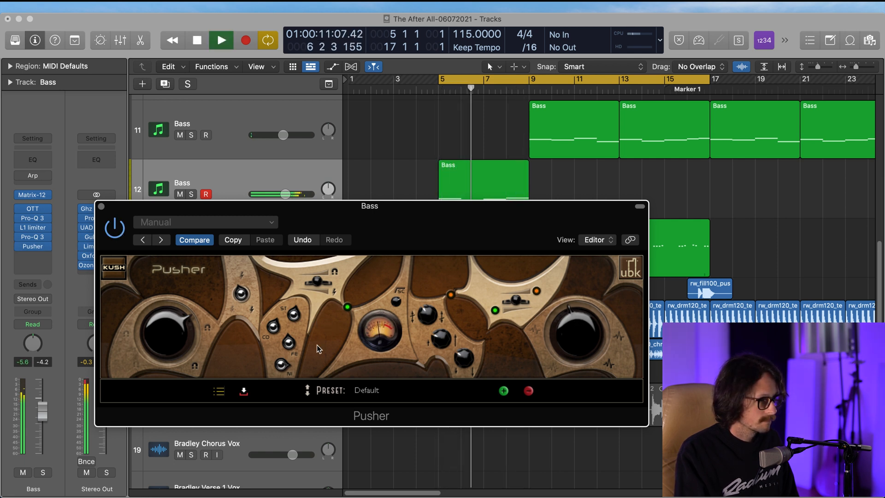
Increase Pusher's Flux Drive on the bass and restart the loop.
mouse_move(177, 331)
left_mouse_down()
mouse_move(182, 266)
mouse_move(168, 348)
mouse_move(177, 318)
left_mouse_up()
key("space")
key("space")
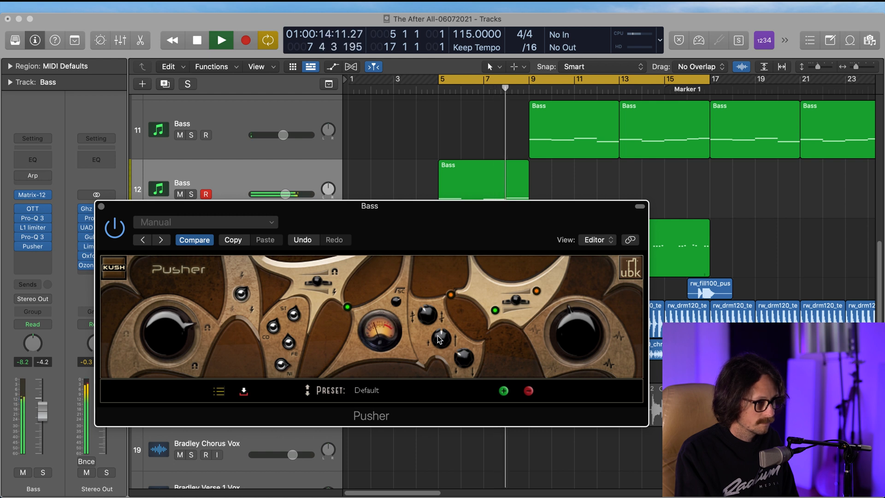
Show Pusher's control descriptions in Cheat Mode, adjust the Attack and restart the loop.
left_click(219, 393)
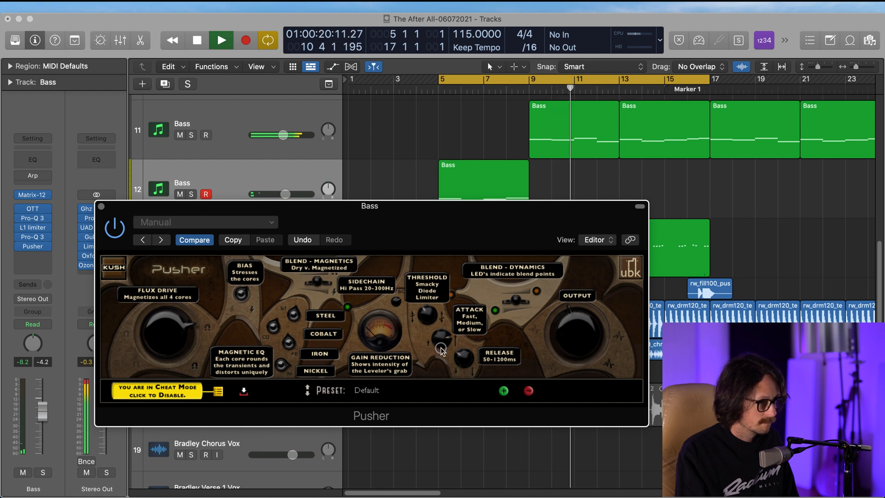
left_click_drag(441, 348, 436, 362)
key("space")
key("space")
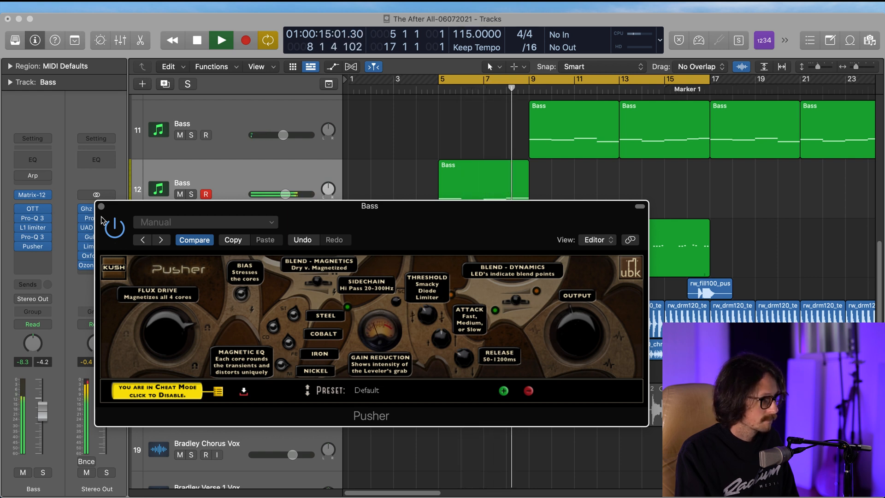
Check the adjusted bass sound against the bypassed signal, replaying the loop from its start.
left_click(115, 227)
left_click(113, 227)
key("space")
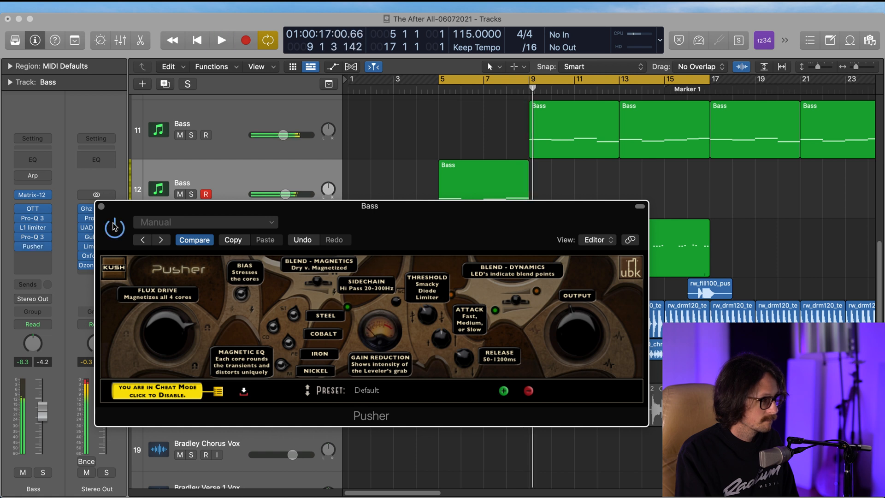
key("space")
left_click(113, 226)
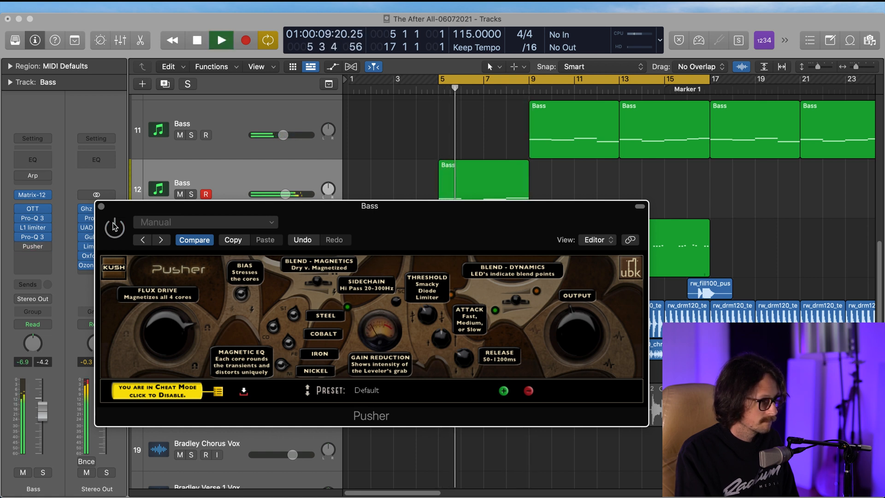
left_click(115, 229)
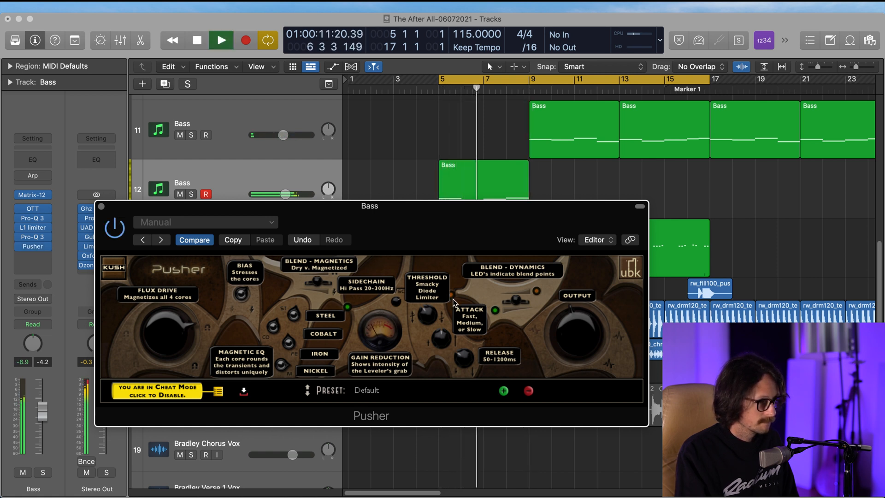
Raise the Magnetics blend slightly towards the magnetized signal, stop playback and close the bass track's Pusher window.
mouse_move(319, 282)
left_mouse_down()
mouse_move(399, 276)
mouse_move(334, 284)
left_mouse_up()
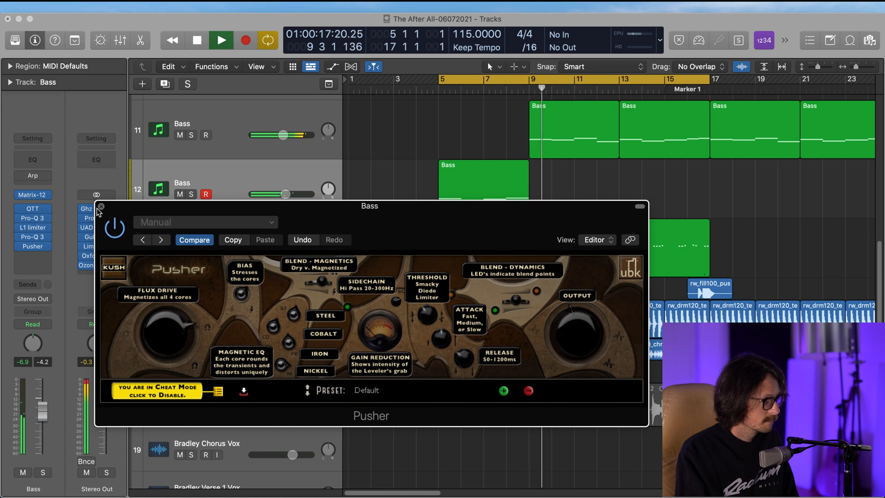
key("space")
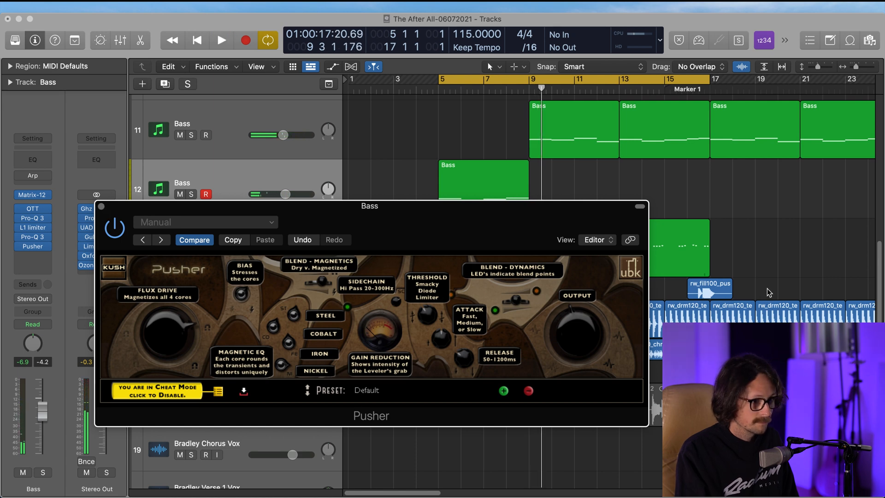
key("super+w")
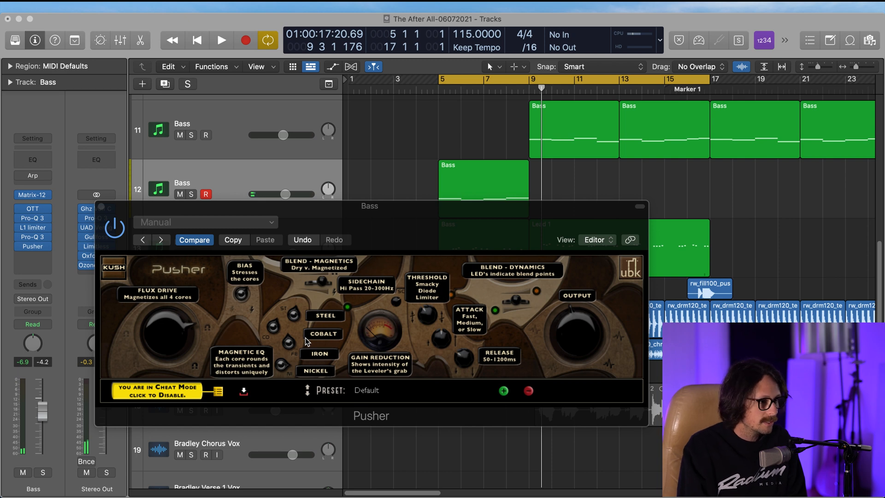
left_click(102, 206)
Insert Kush Pusher after the last plug-in on the rw_drm120_tesla_drm track.
key("z")
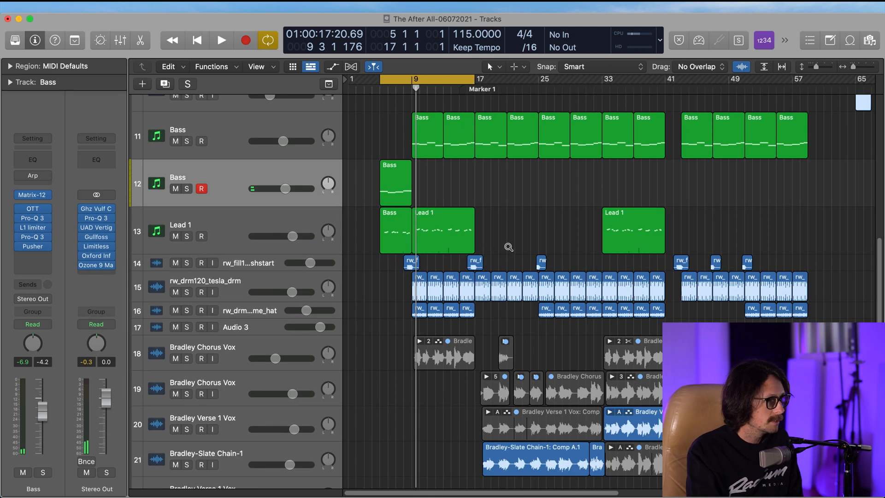
scroll(449, 316, "down", 5)
scroll(450, 316, "up", 3)
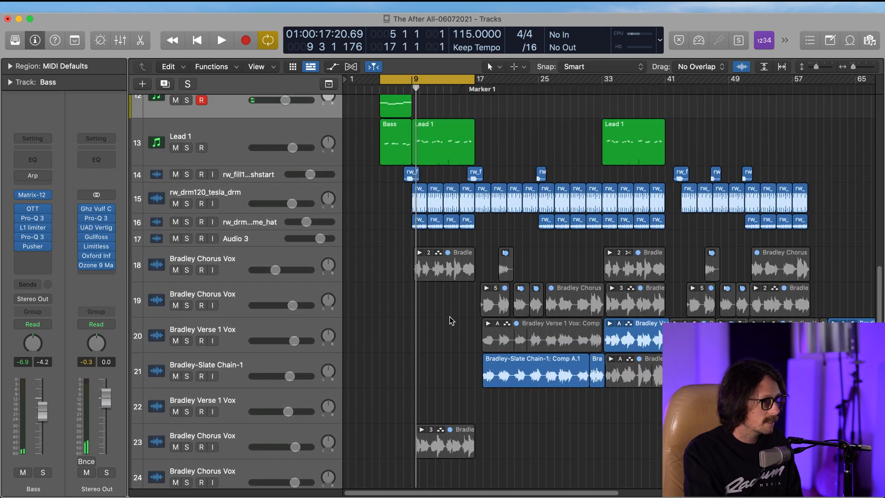
scroll(482, 252, "up", 2)
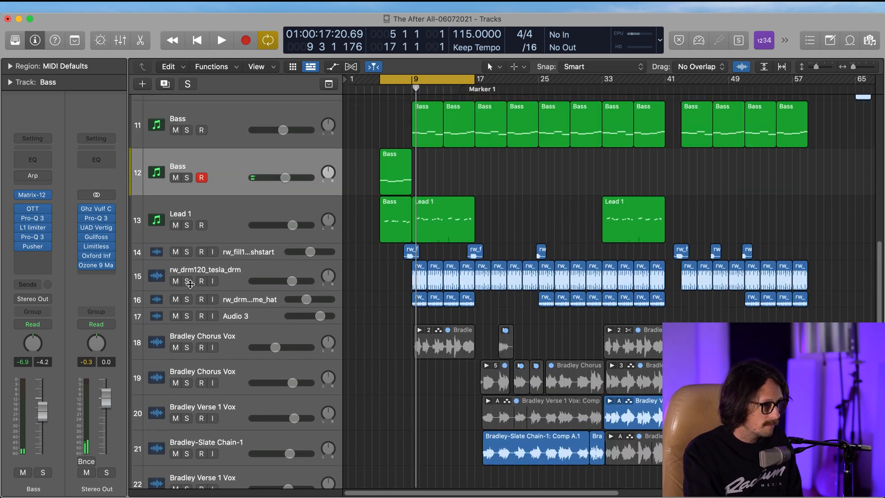
left_click(232, 274)
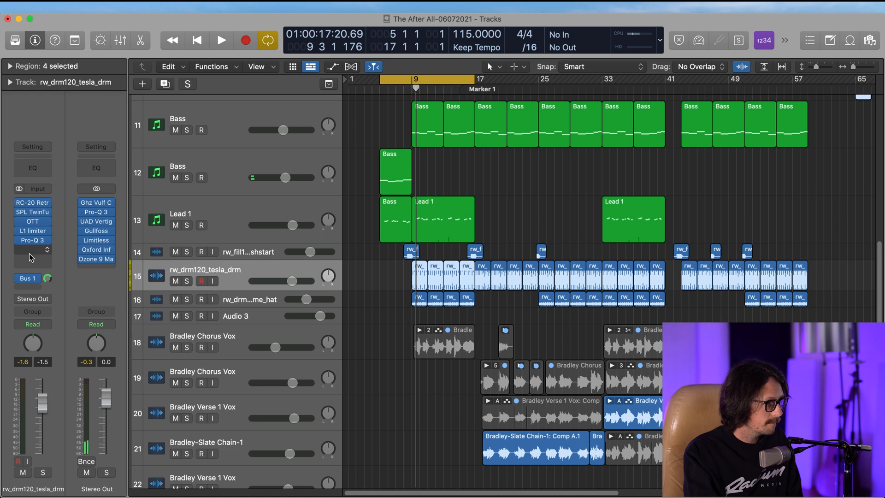
left_click(48, 249)
mouse_move(67, 276)
left_click(170, 273)
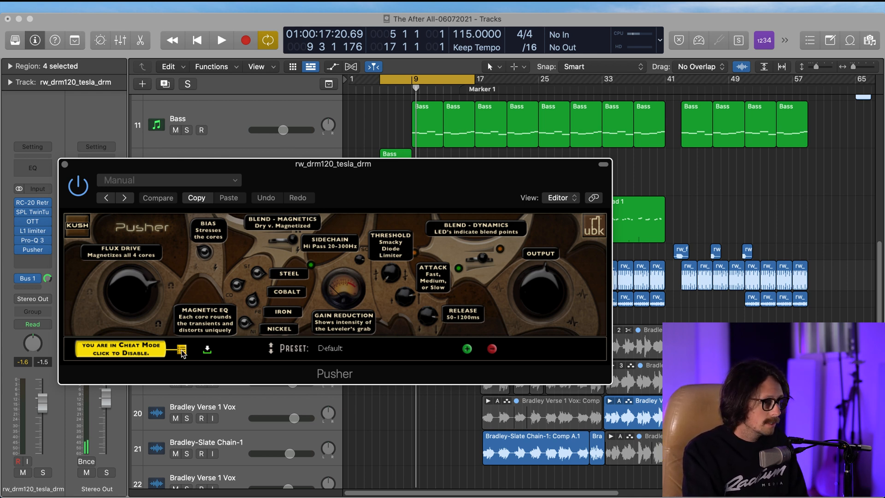
Move the start of the cycle range to bar 9 and start playback.
left_click(420, 82)
mouse_move(417, 80)
left_mouse_down()
mouse_move(482, 81)
mouse_move(415, 82)
left_mouse_up()
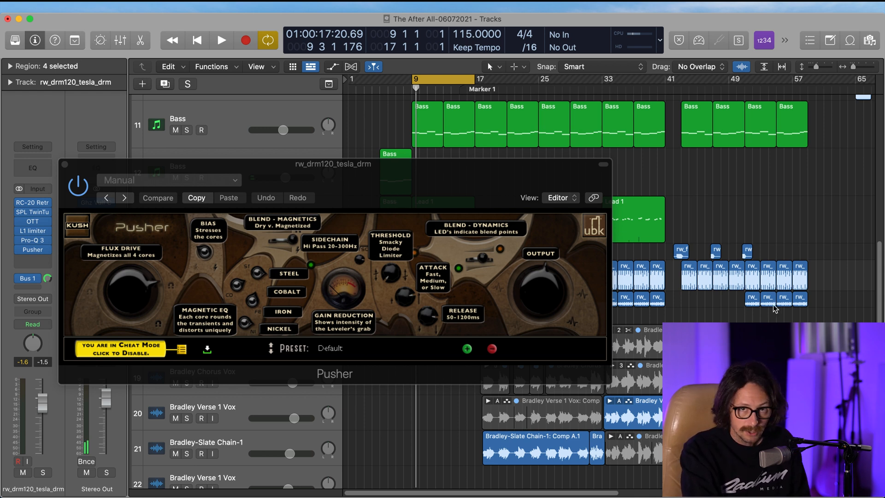
left_click(428, 188)
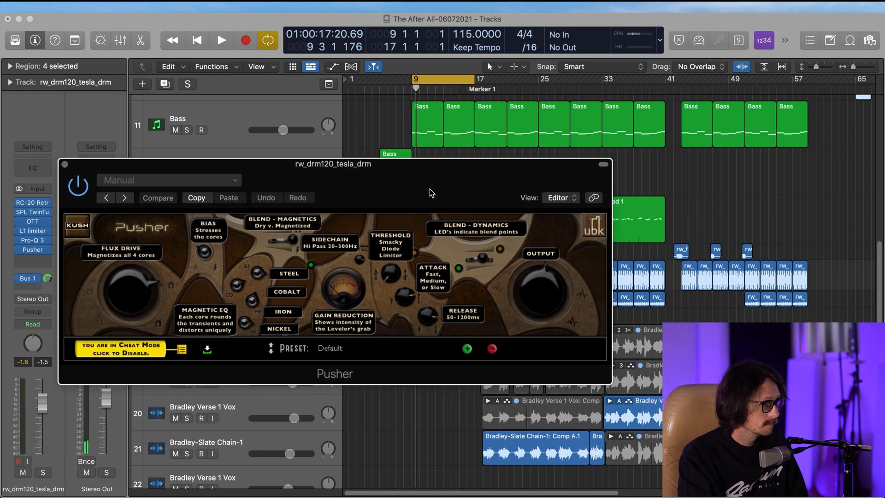
key("space")
Audition the Drums - Boxy Thud and Drums - Abbey Road Punch presets, comparing the latter with the bypassed drums.
left_click(347, 351)
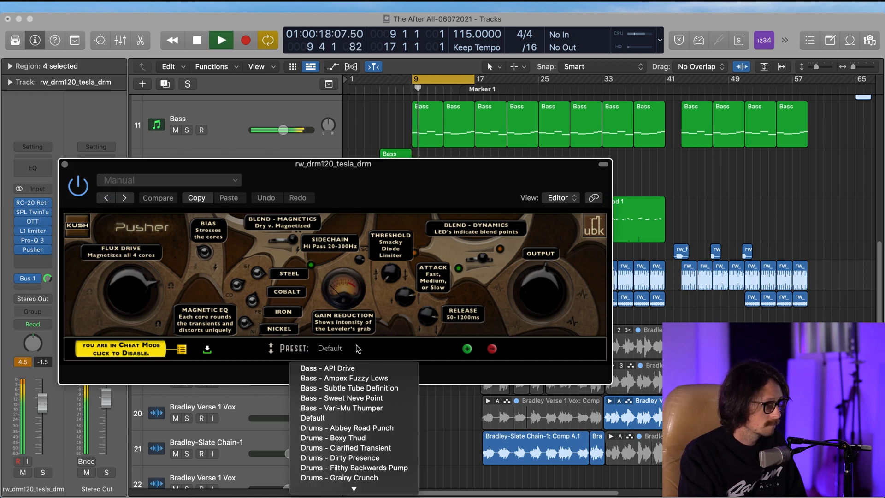
scroll(355, 454, "down", 3)
left_click(367, 339)
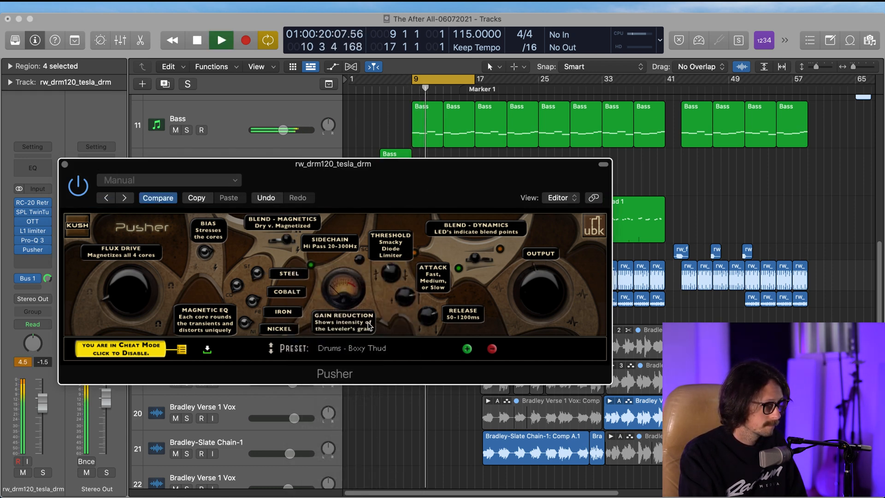
left_click(272, 352)
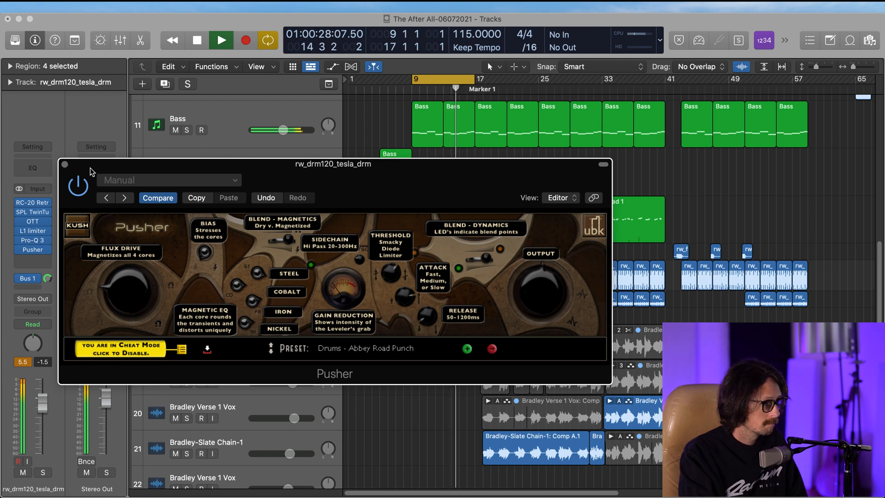
left_click(81, 187)
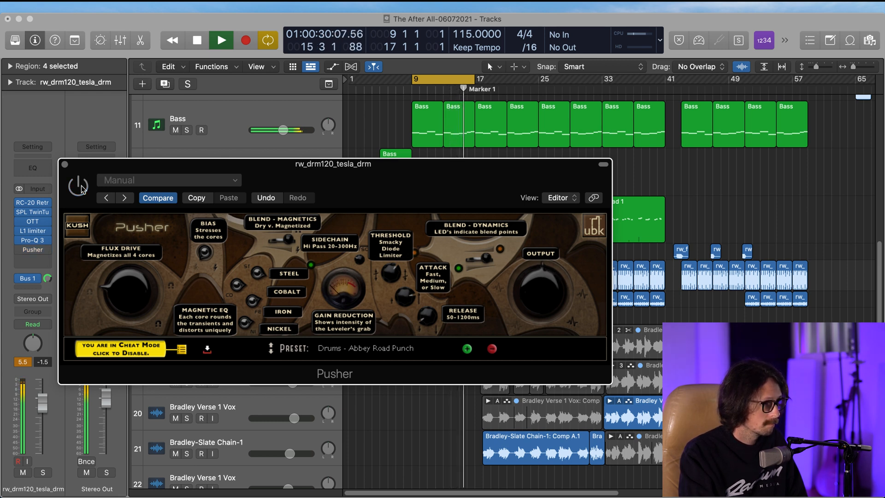
left_click(80, 187)
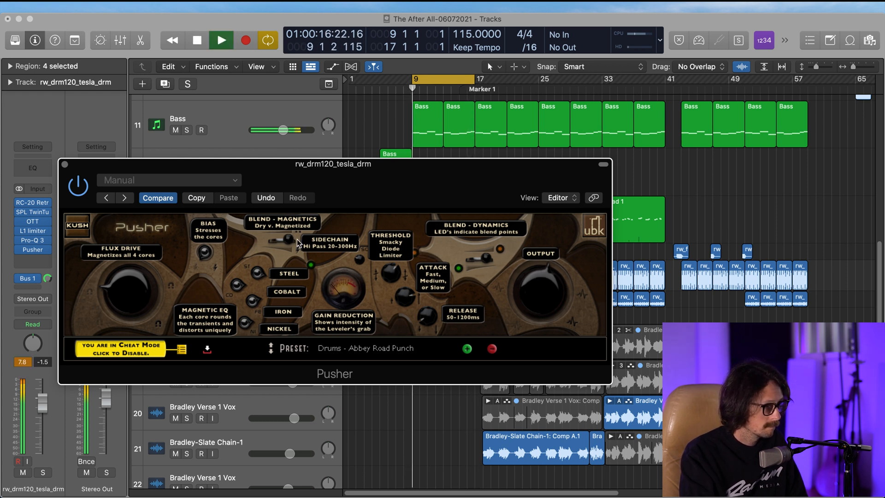
Pull the Magnetics blend back slightly, fine-tune the Dynamics blend and compare the drums with Pusher bypassed and active.
left_click_drag(289, 239, 280, 251)
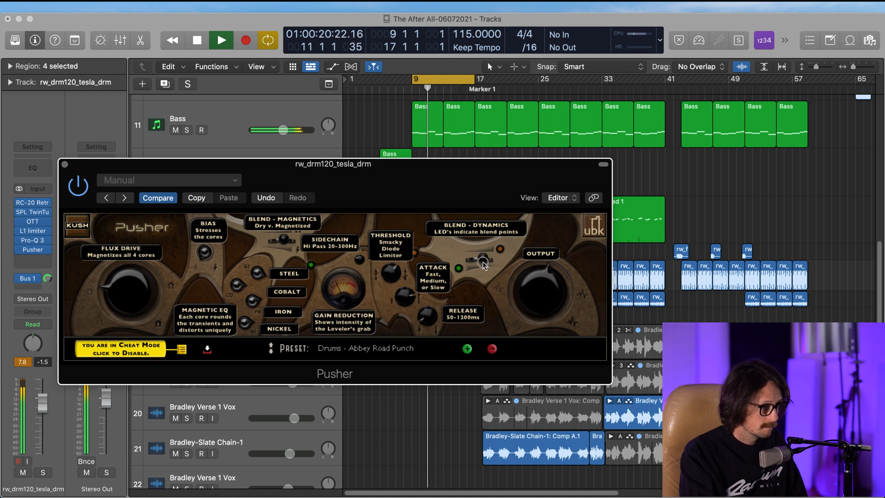
left_click_drag(491, 257, 476, 276)
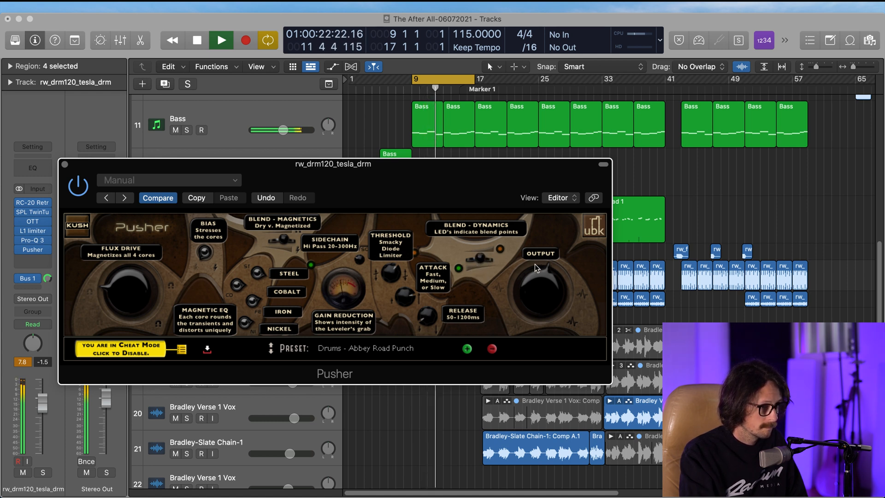
left_click(84, 189)
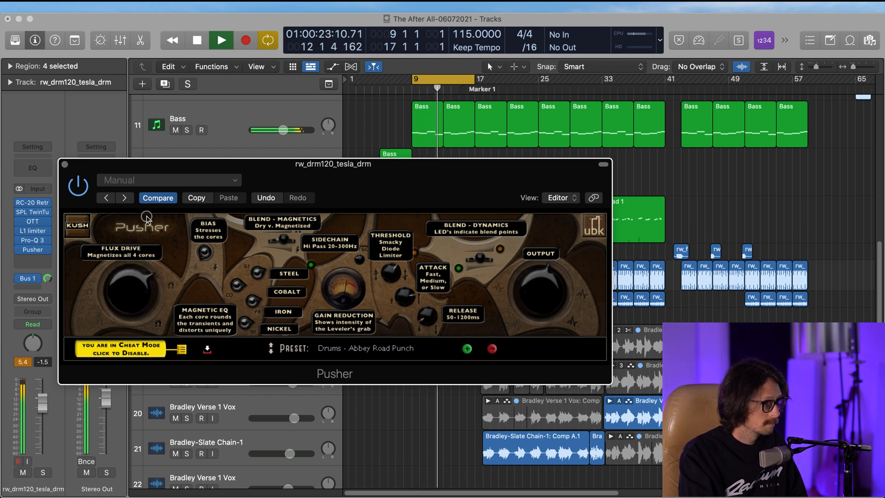
left_click(79, 186)
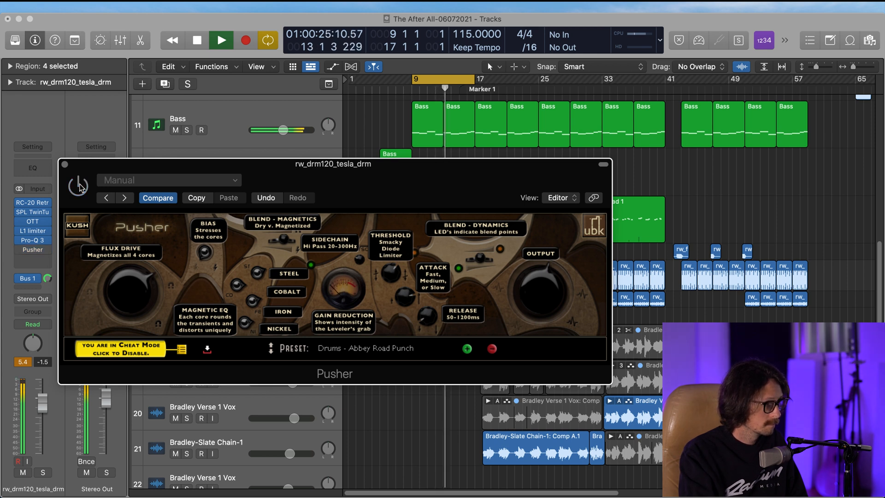
left_click(79, 186)
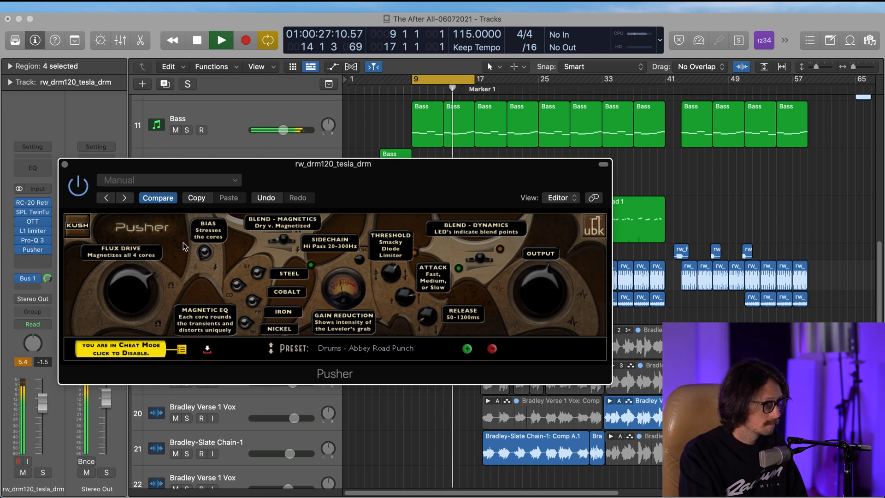
Step through Pusher's presets to Drums - Clarified Transient and compare it with the bypassed drums.
left_click(271, 353)
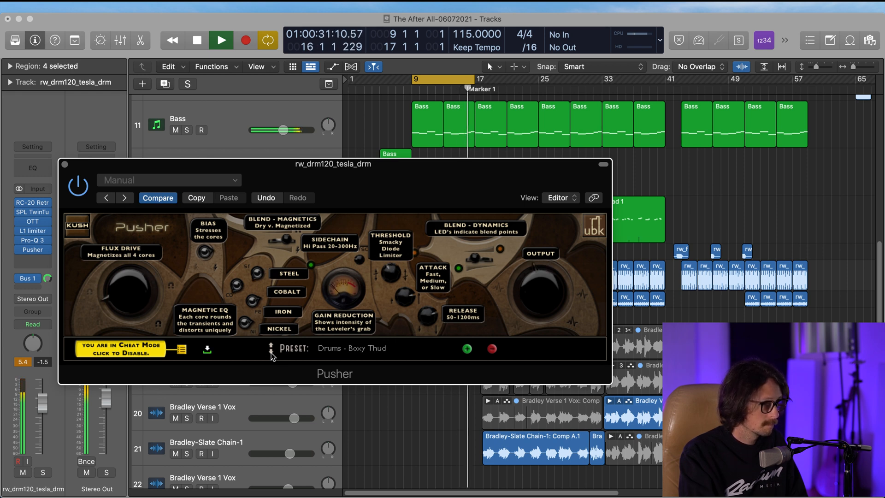
left_click(271, 354)
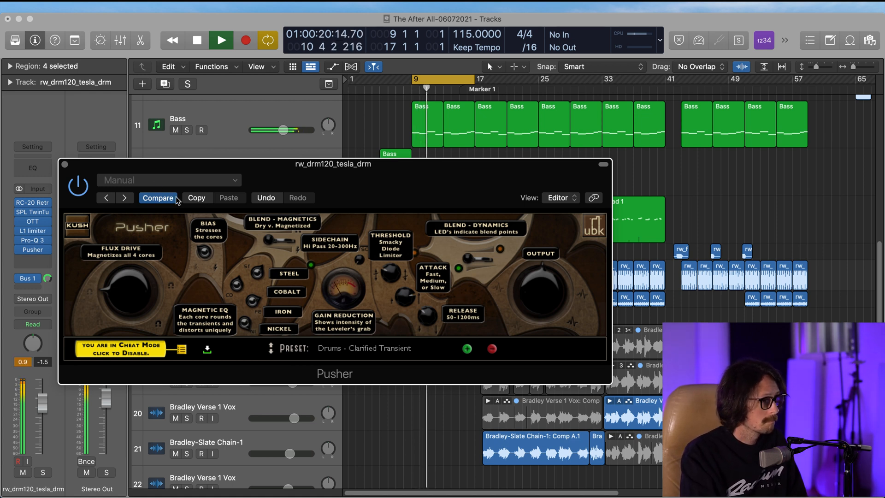
left_click(78, 186)
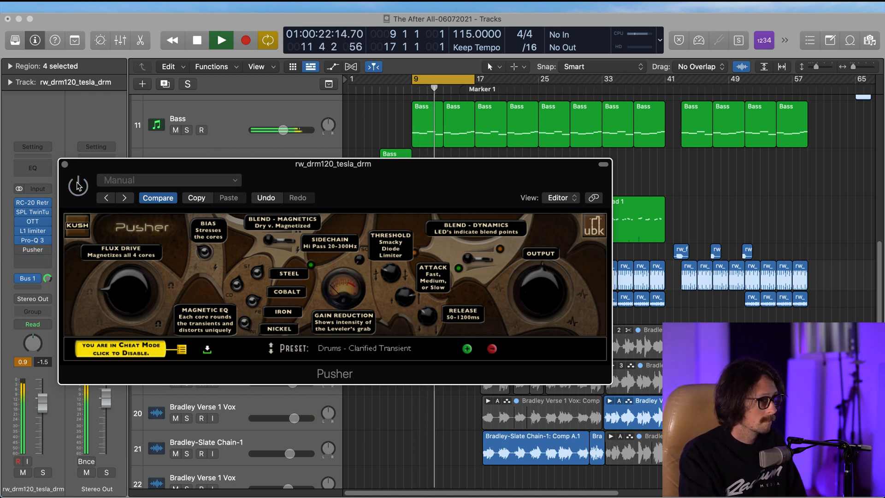
left_click(78, 186)
Raise the Magnetics and Dynamics blends of the Clarified Transient preset and compare the drums against the bypassed signal.
left_click_drag(280, 243, 296, 257)
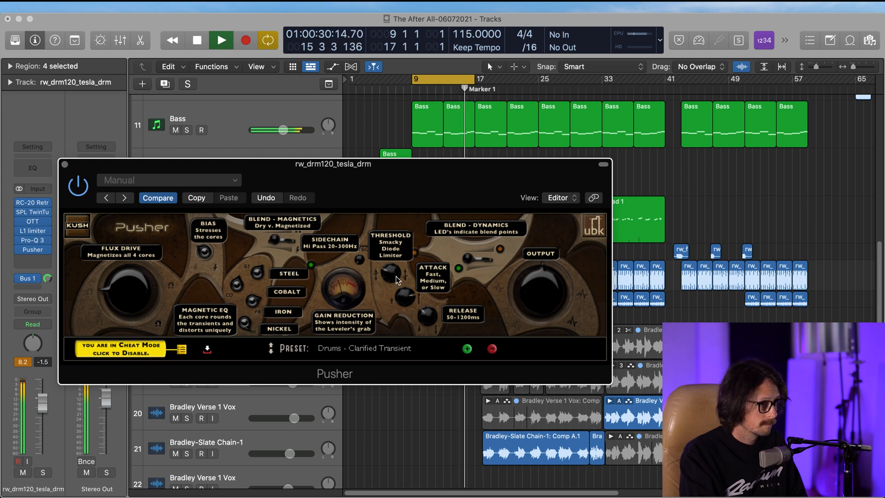
left_click_drag(489, 257, 505, 259)
left_click_drag(523, 254, 489, 253)
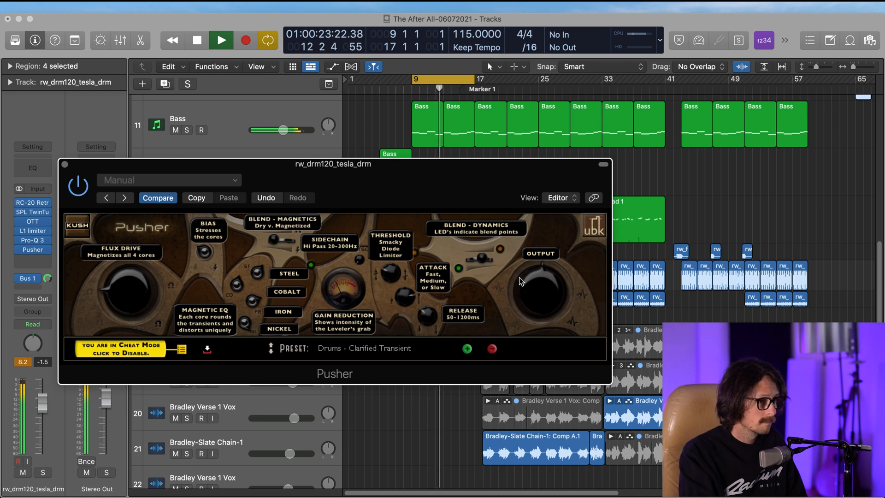
left_click(78, 186)
left_click(78, 186)
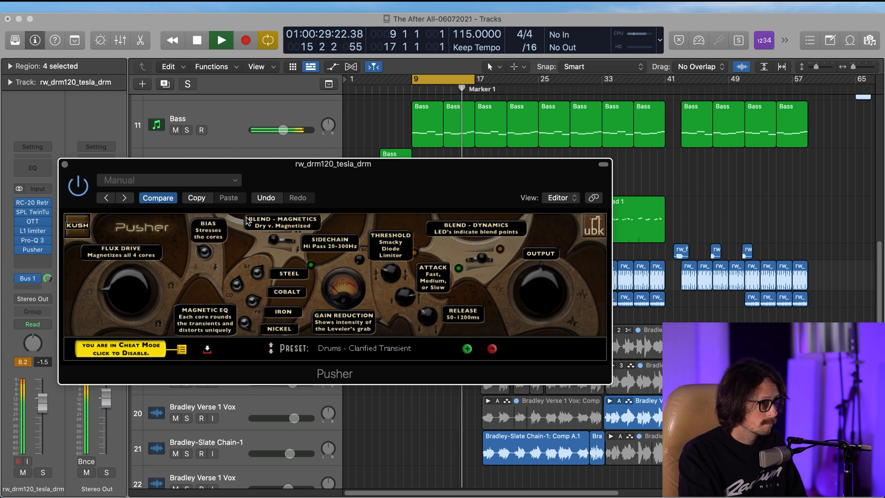
Turn off cycle playback and compare the Drums - Clarified Transient setting with the bypassed drums as the song plays on.
left_click(450, 83)
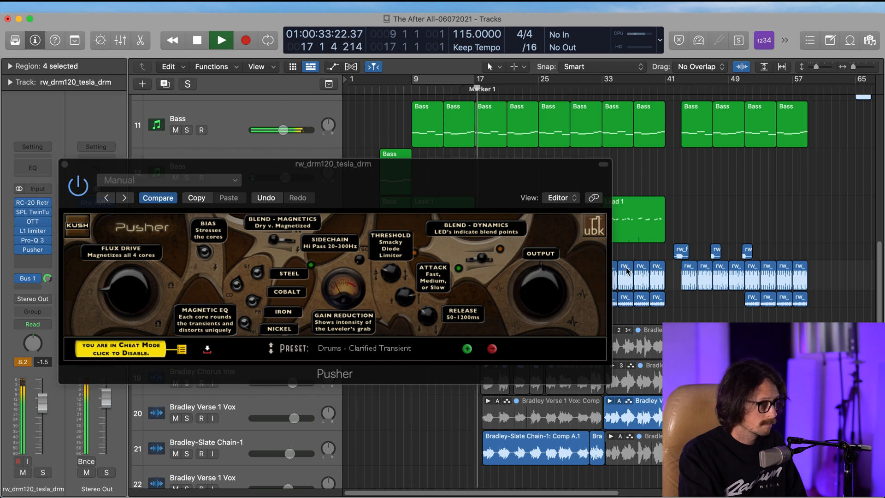
left_click(77, 186)
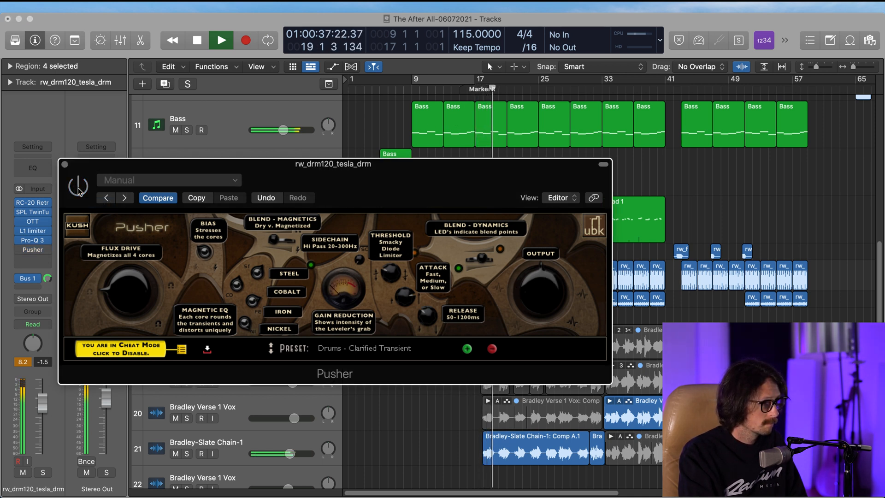
left_click(78, 187)
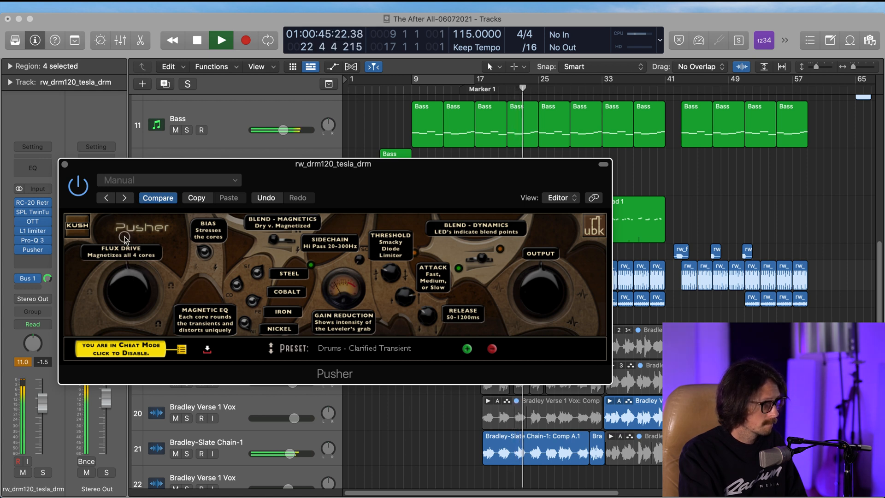
Switch Pusher to the Drums - Dirty Presence preset, compare it with the bypassed drums and stop playback.
left_click(270, 352)
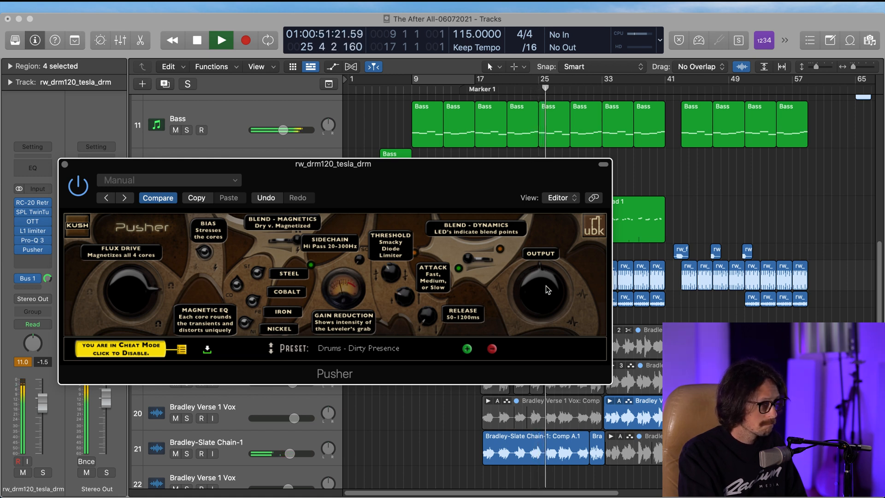
left_click(79, 188)
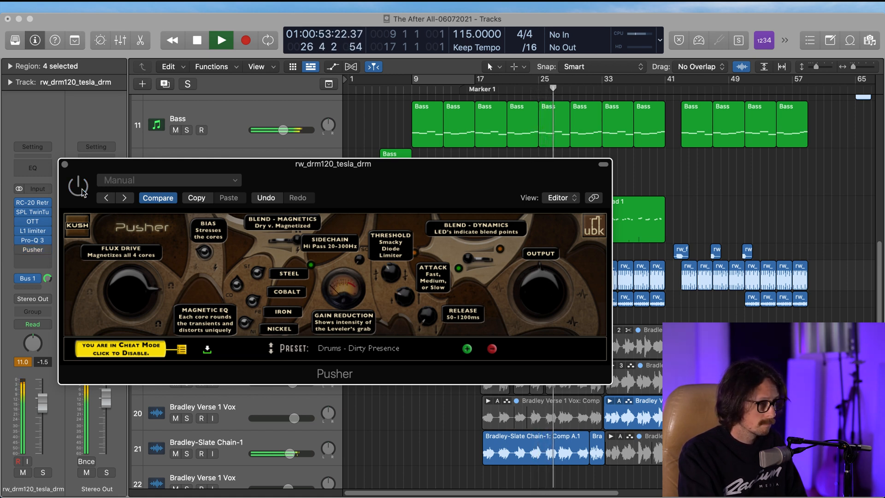
left_click(80, 189)
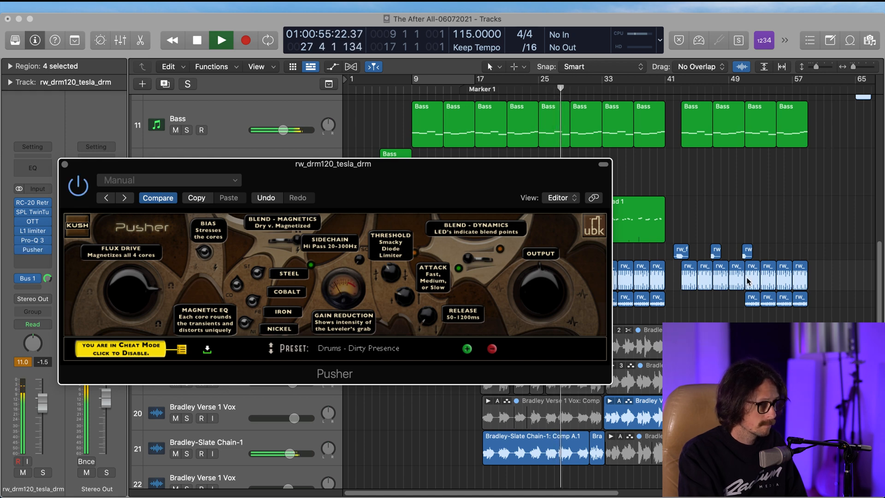
key("space")
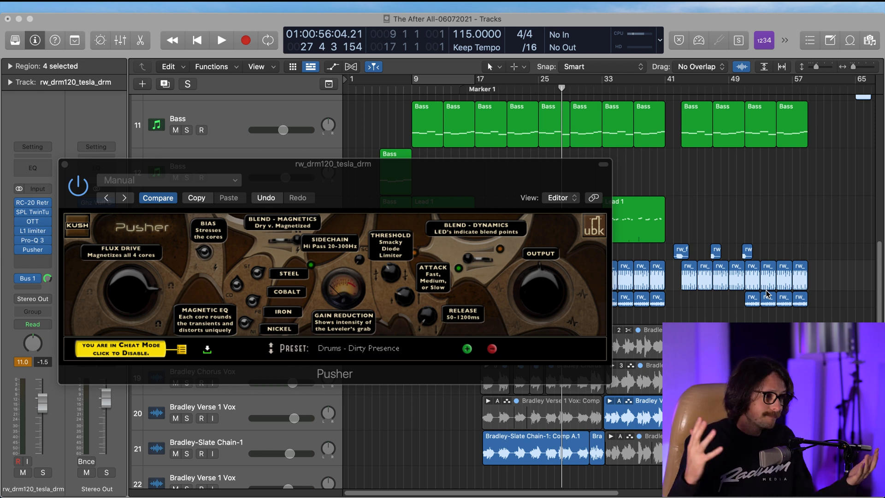
Load Pusher's Bass - API Drive preset on the drum track and play the song looped from bar 9 to 17.
left_click(335, 347)
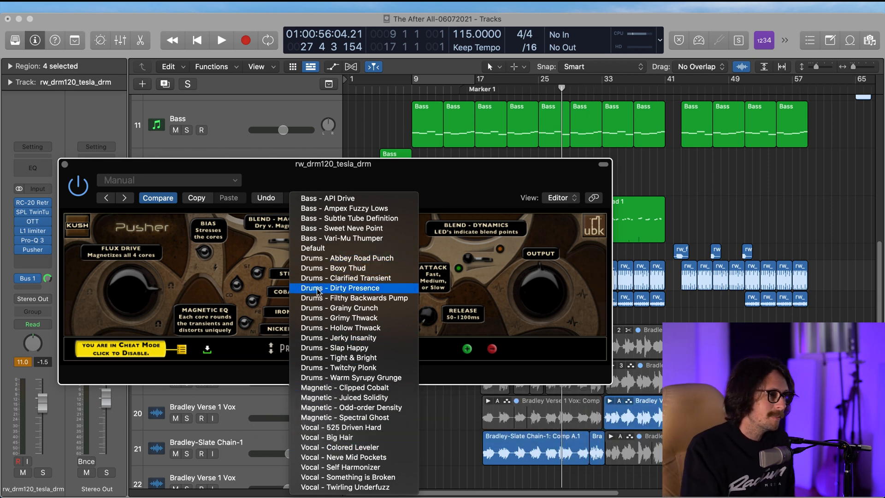
left_click(352, 197)
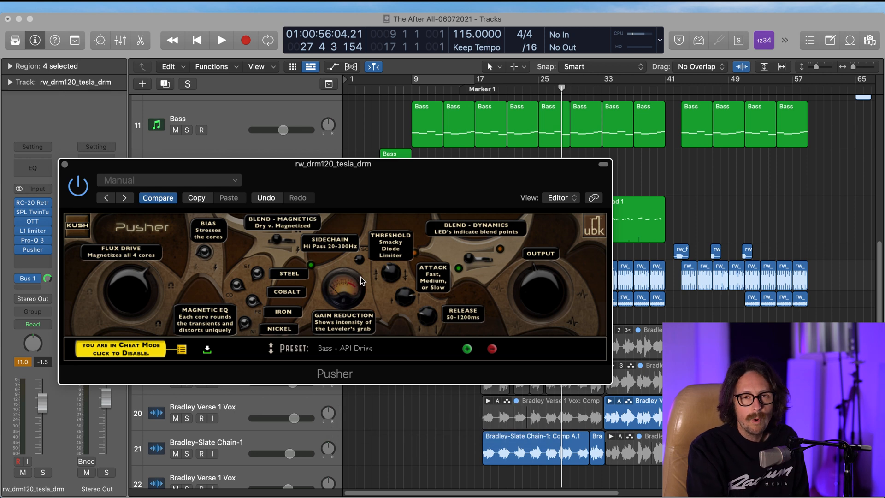
left_click(64, 164)
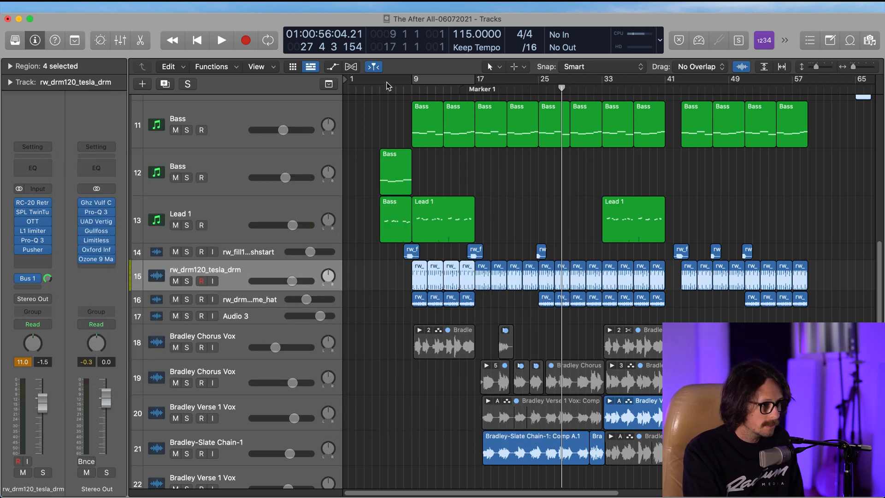
left_click(444, 83)
key("space")
left_click(32, 249)
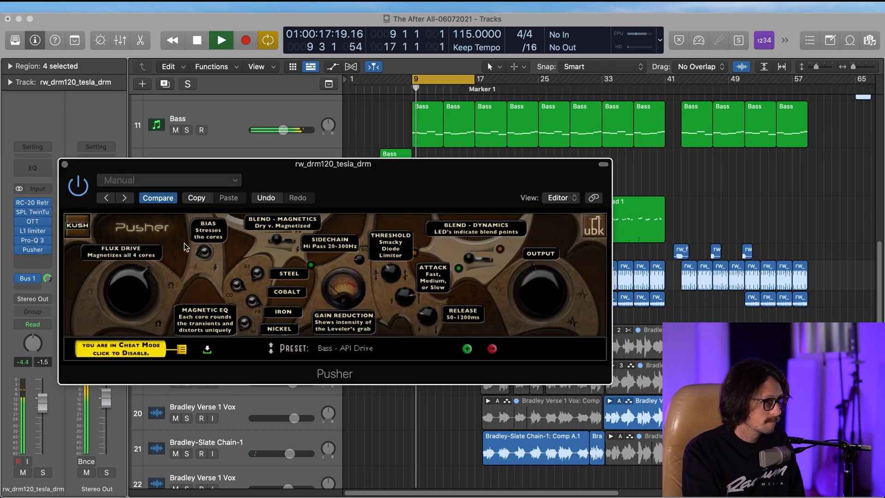
Compare the Bass - API Drive drums twice with the bypassed signal, stop playback and disable Pusher's Cheat Mode.
left_click(75, 189)
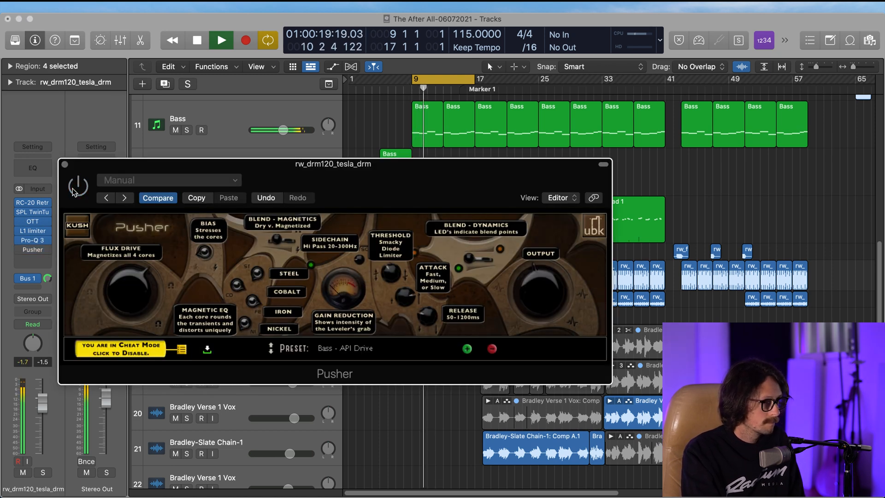
left_click(74, 188)
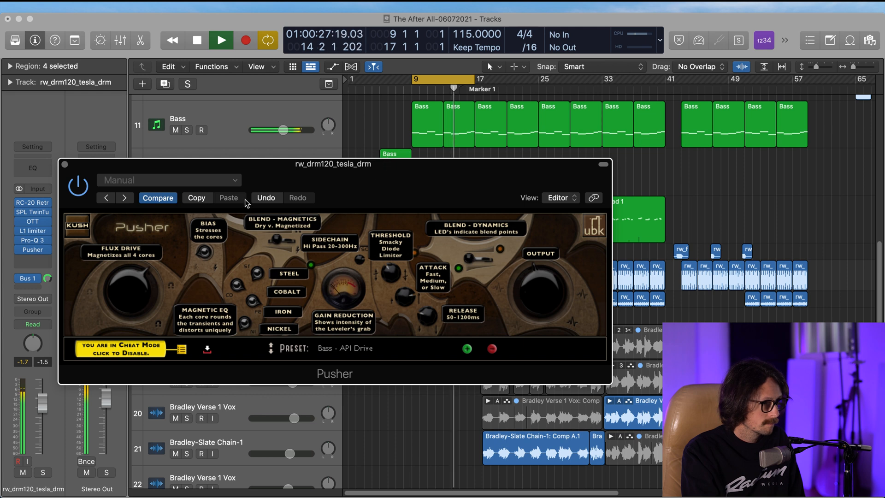
left_click(77, 185)
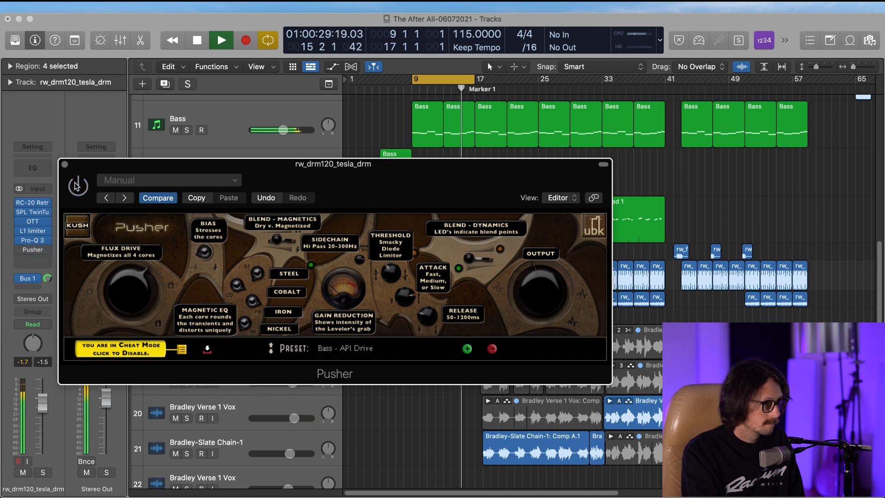
left_click(77, 185)
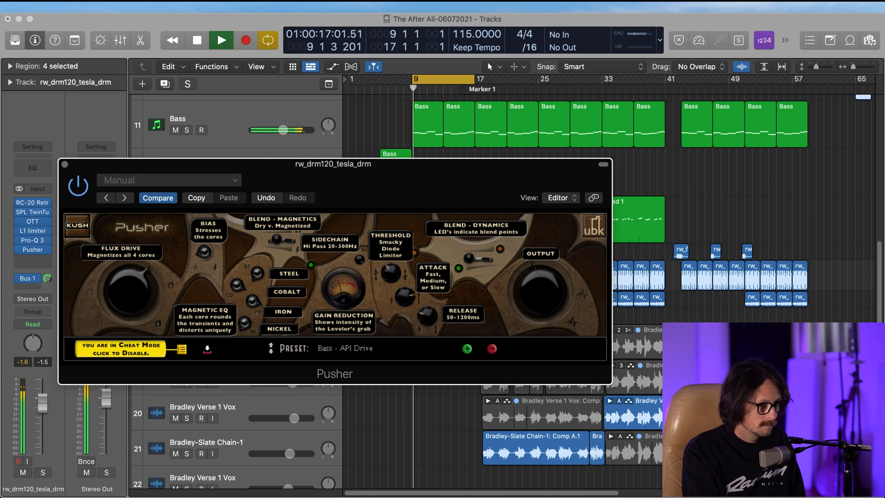
key("space")
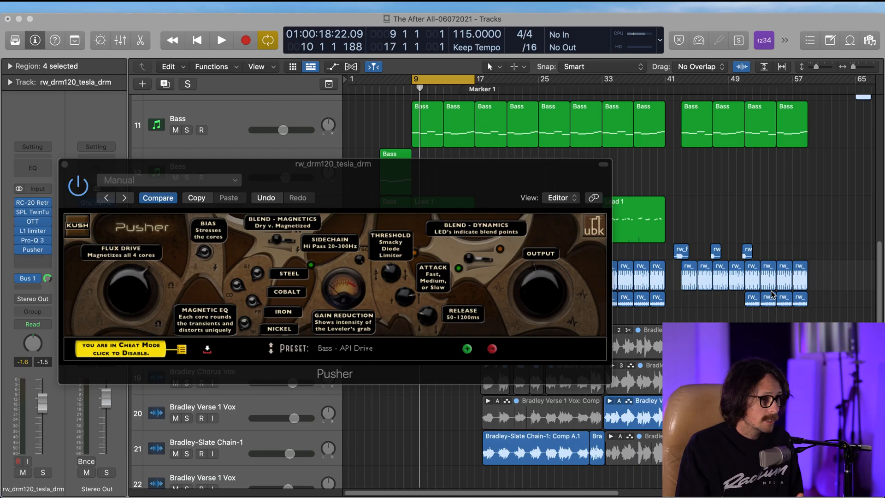
left_click(181, 350)
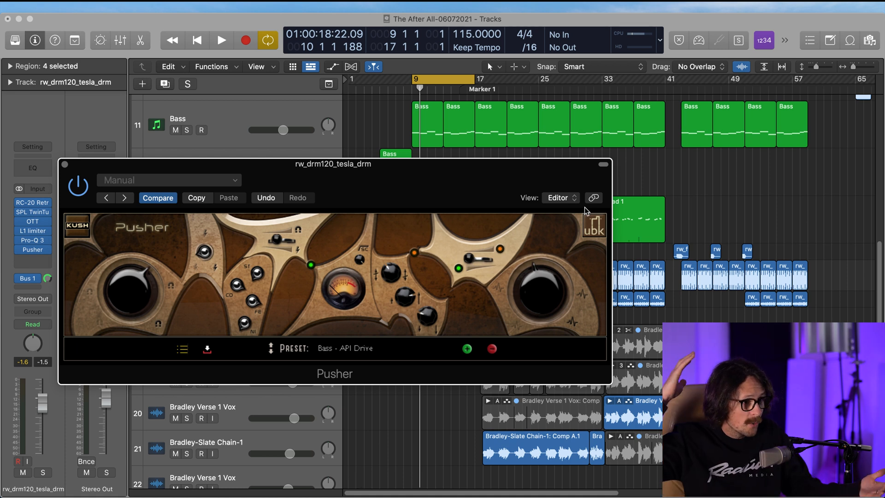